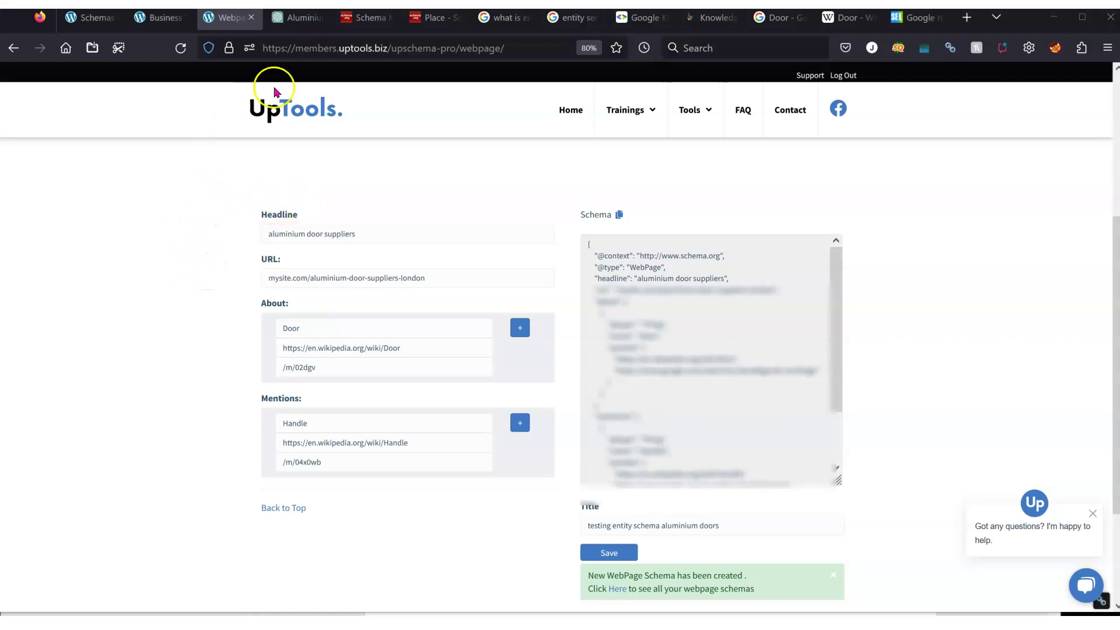
- Switch to the Word document and review the prompt asking for the top 5 LSI keyphrases for "door" with their kgmids and Wikipedia URLs
{"action": "left_click", "coordinate": [284, 18]}
{"action": "left_click", "coordinate": [435, 548]}
{"action": "key", "text": "alt+Tab"}
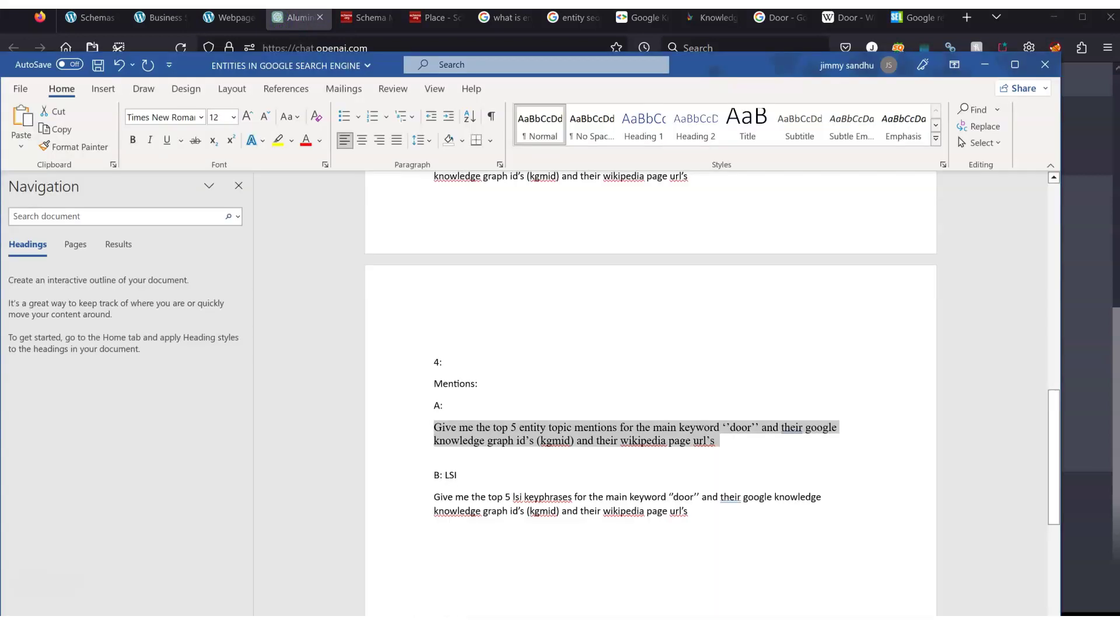
{"action": "triple_click", "coordinate": [460, 511]}
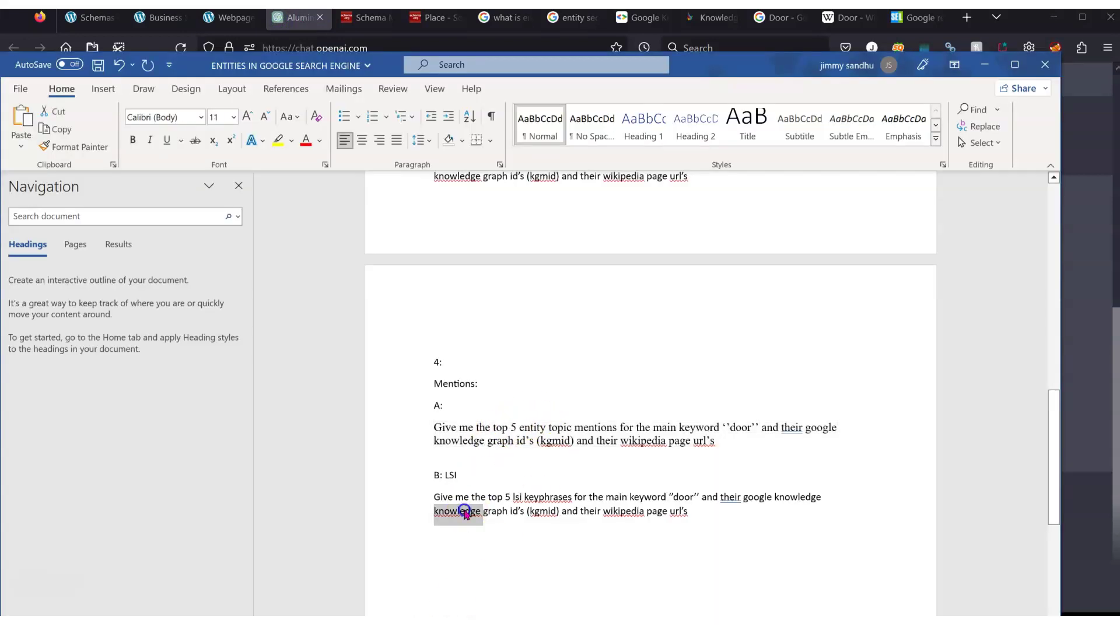
{"action": "left_click", "coordinate": [458, 502]}
{"action": "scroll", "coordinate": [435, 498], "scroll_direction": "down", "scroll_amount": 1}
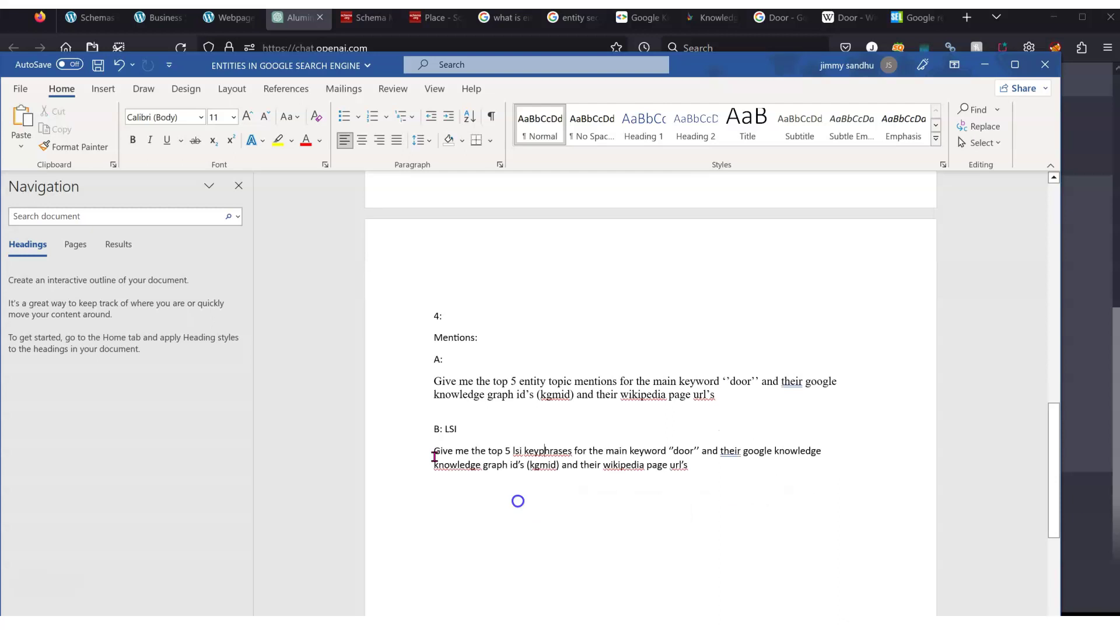
{"action": "left_click_drag", "start_coordinate": [432, 454], "coordinate": [547, 450]}
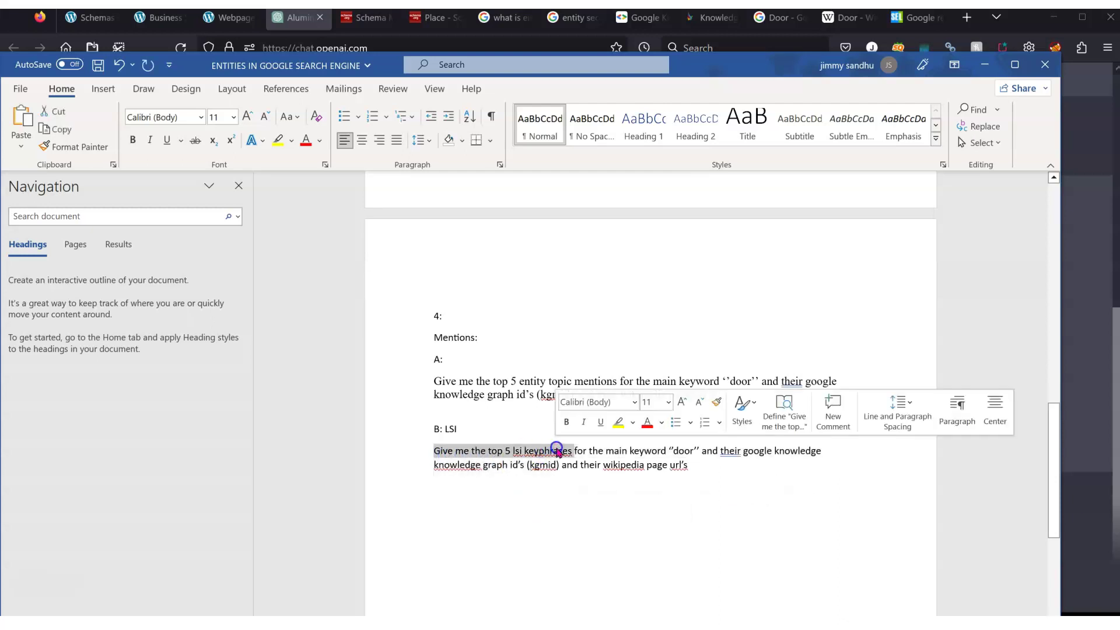
{"action": "double_click", "coordinate": [679, 451]}
{"action": "left_click", "coordinate": [722, 454]}
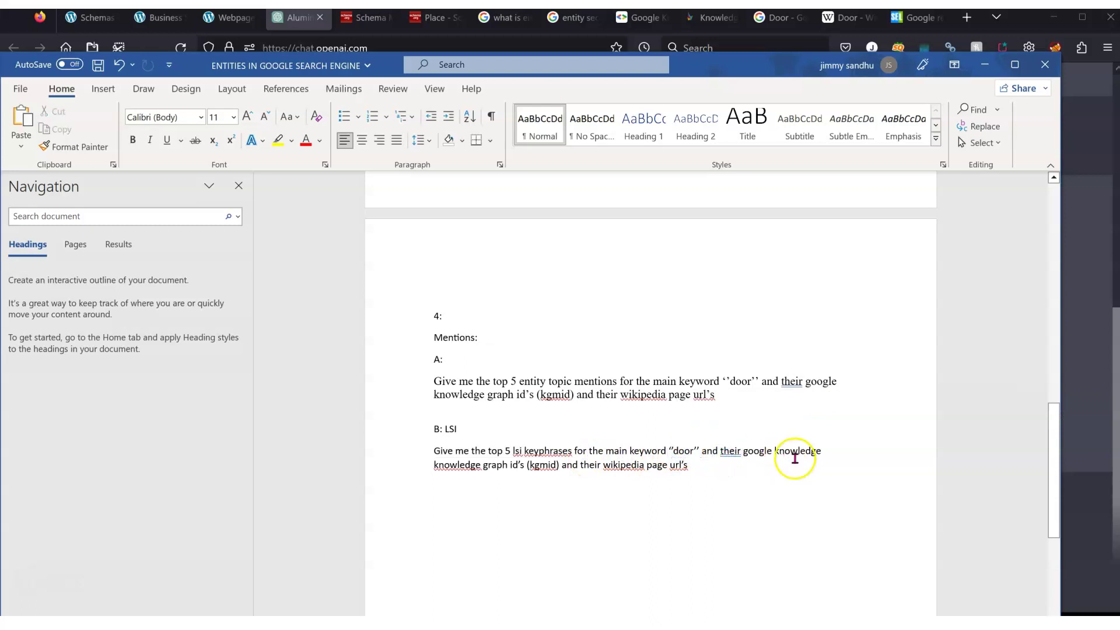
- Delete the duplicated word "knowledge" from the LSI keyphrases prompt and select the whole prompt
{"action": "double_click", "coordinate": [447, 467]}
{"action": "key", "text": "BackSpace"}
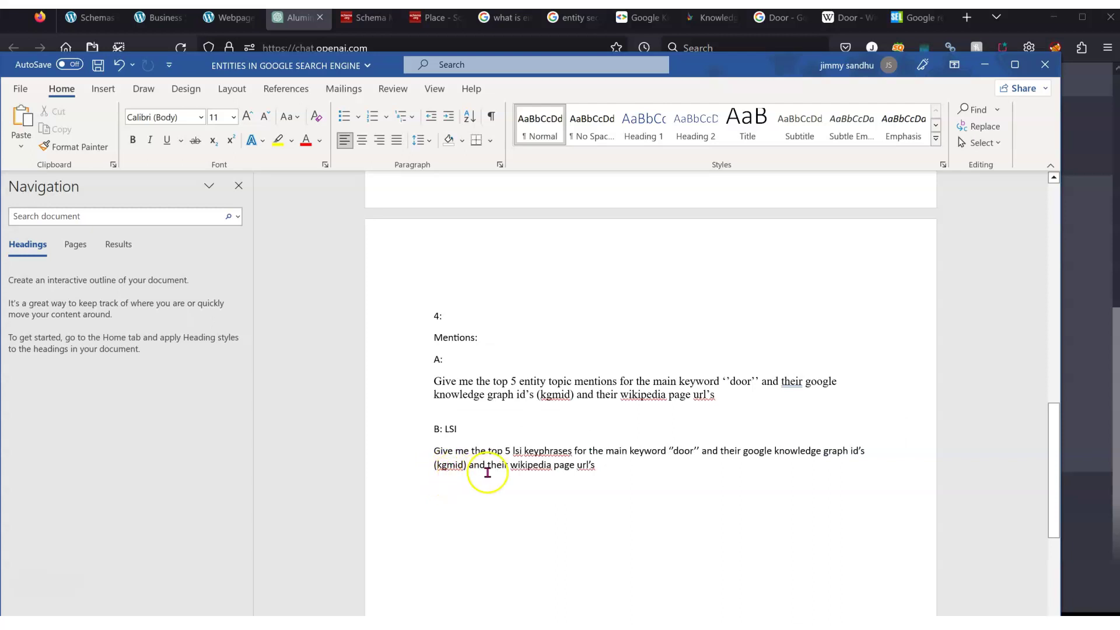
{"action": "left_click_drag", "start_coordinate": [612, 472], "coordinate": [430, 450]}
{"action": "right_click", "coordinate": [467, 458]}
{"action": "left_click", "coordinate": [505, 222]}
- Switch to ChatGPT and examine its LSI keyphrases answer for "door", including the suggested keyphrases, knowledge graph IDs and Wikipedia links
{"action": "key", "text": "alt+Tab"}
{"action": "triple_click", "coordinate": [594, 113]}
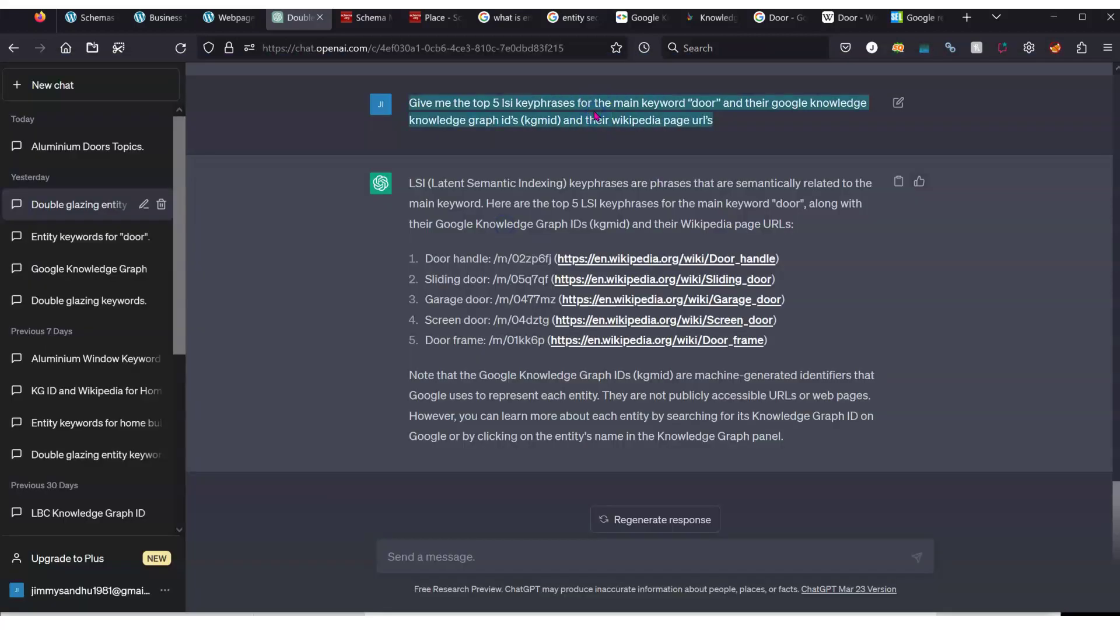
{"action": "left_click", "coordinate": [500, 114]}
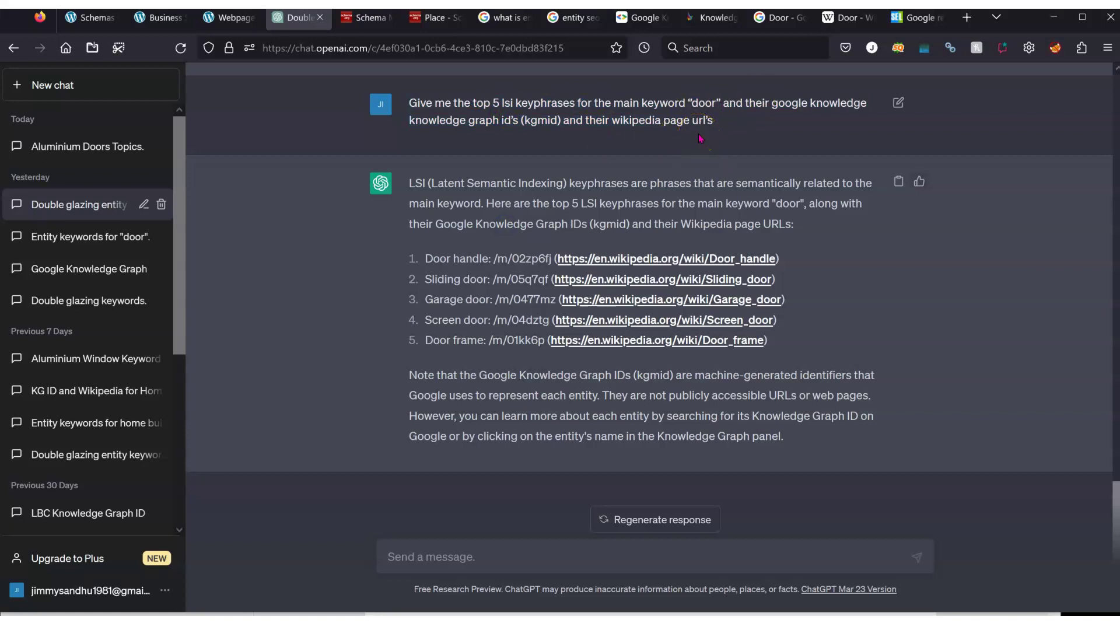
{"action": "key", "text": "alt+Tab"}
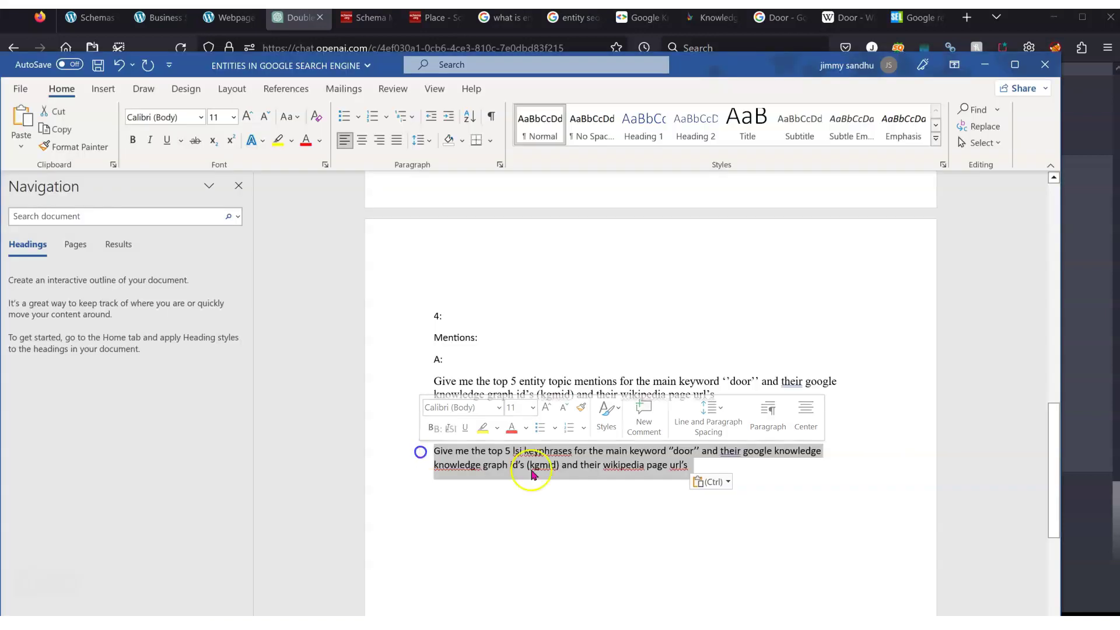
{"action": "left_click", "coordinate": [289, 20]}
{"action": "left_click_drag", "start_coordinate": [412, 183], "coordinate": [776, 184]}
{"action": "left_click", "coordinate": [686, 183]}
{"action": "left_click", "coordinate": [655, 210]}
{"action": "left_click_drag", "start_coordinate": [428, 258], "coordinate": [555, 259]}
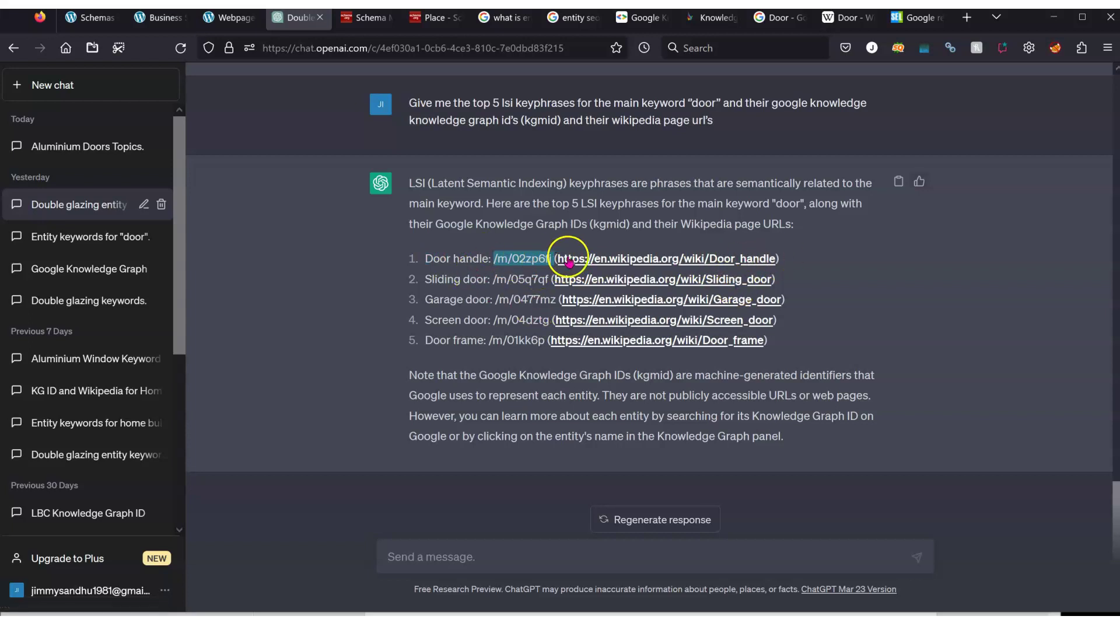
{"action": "left_click", "coordinate": [458, 283]}
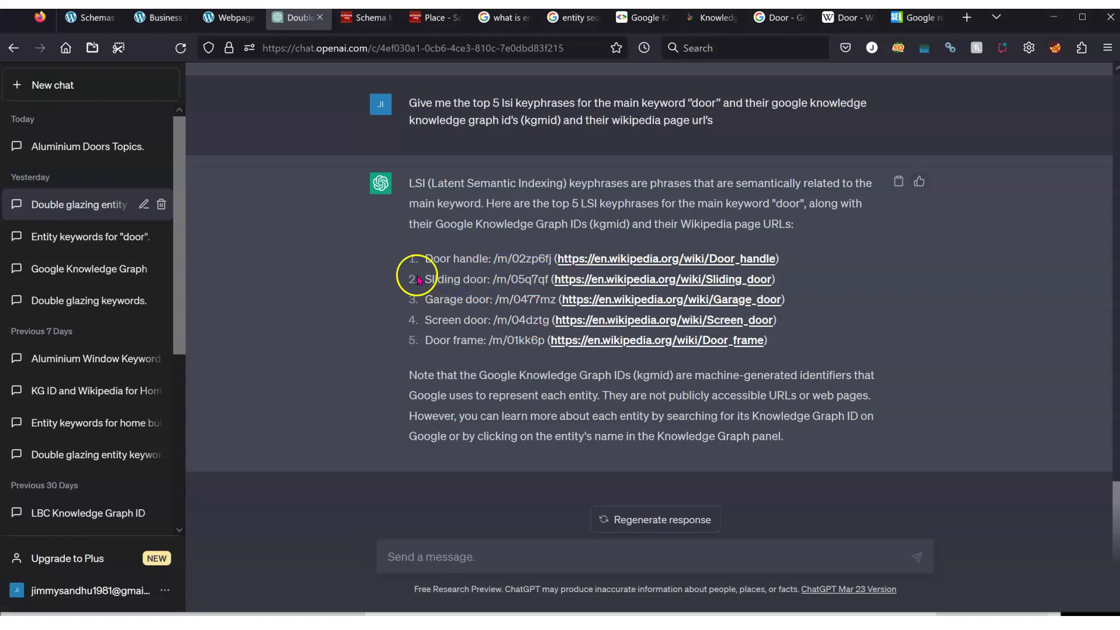
{"action": "double_click", "coordinate": [472, 279]}
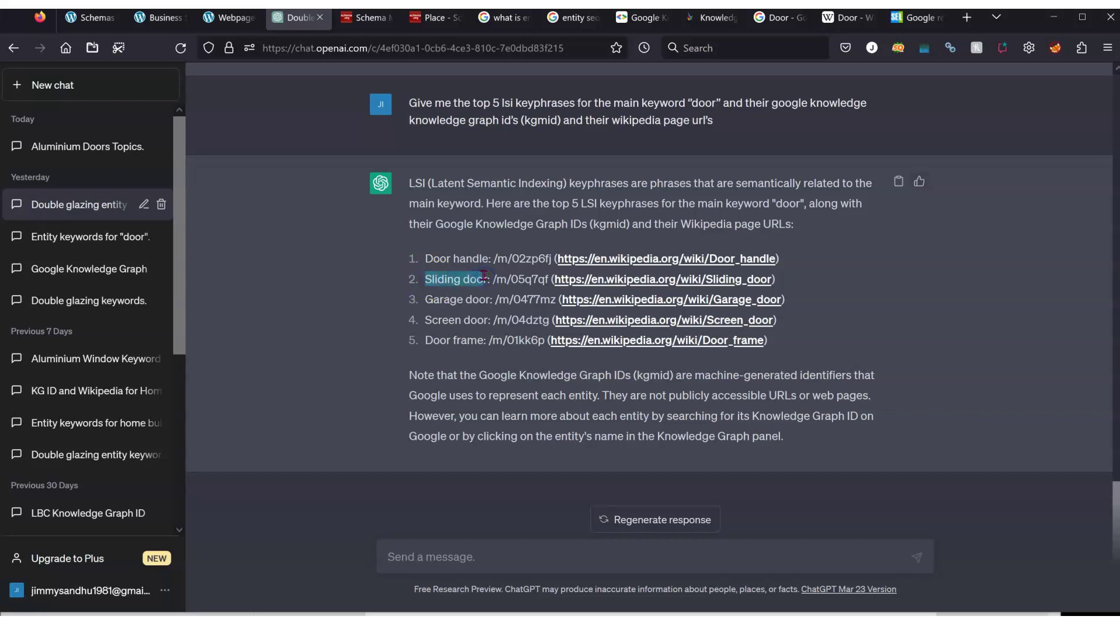
{"action": "left_click_drag", "start_coordinate": [436, 299], "coordinate": [480, 299]}
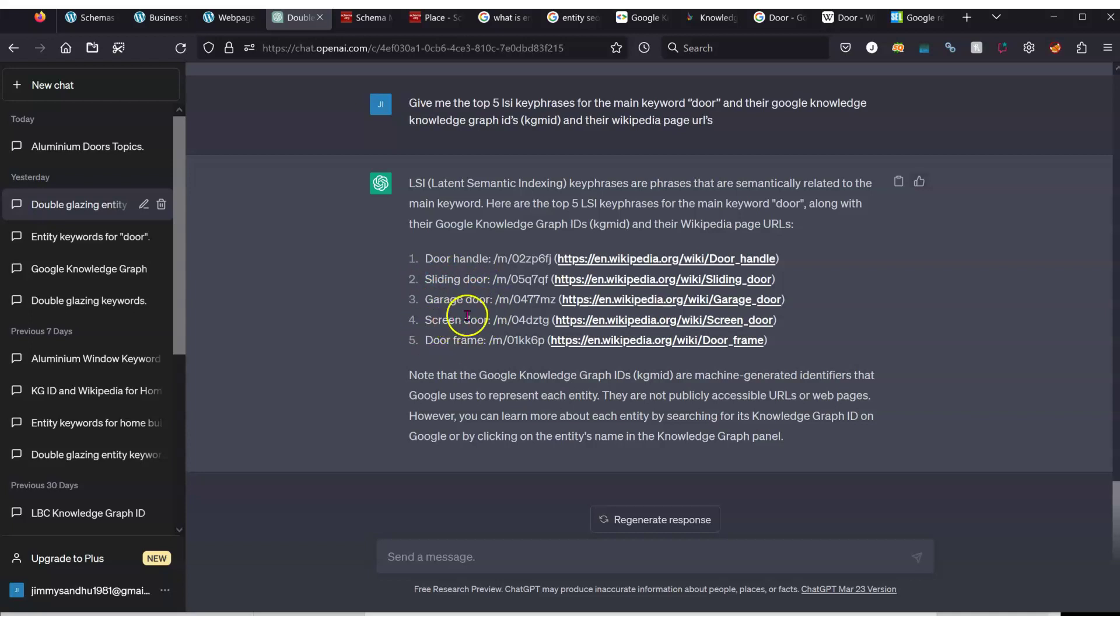
- Look through the earlier entity answers in the conversation and copy the keyphrase "Sliding door" from the LSI list
{"action": "scroll", "coordinate": [473, 327], "scroll_direction": "up", "scroll_amount": 15}
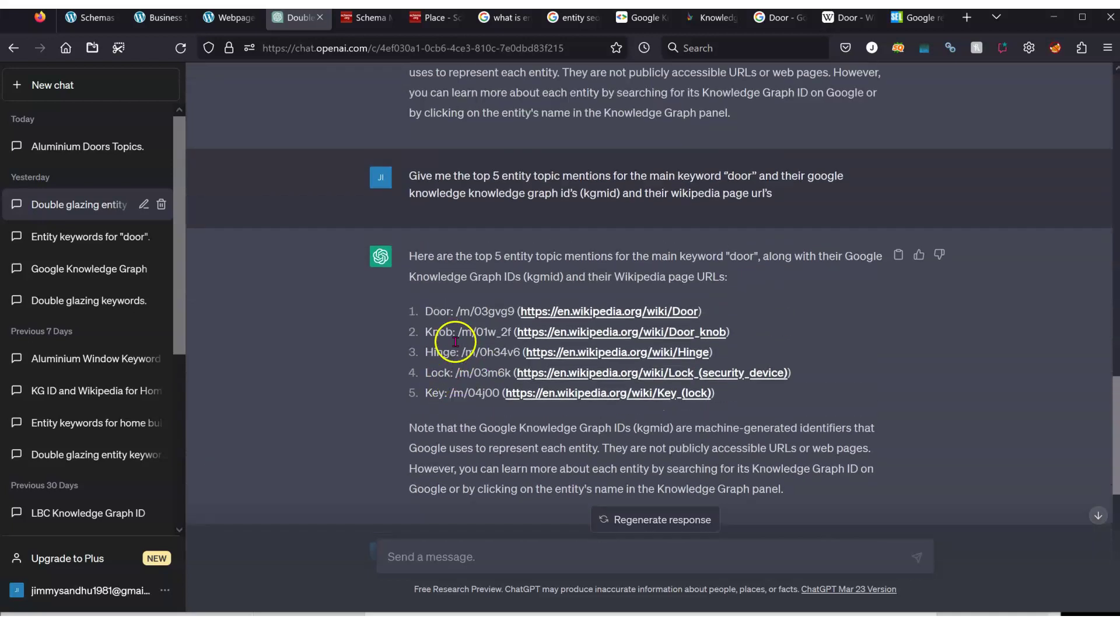
{"action": "scroll", "coordinate": [467, 332], "scroll_direction": "up", "scroll_amount": 10}
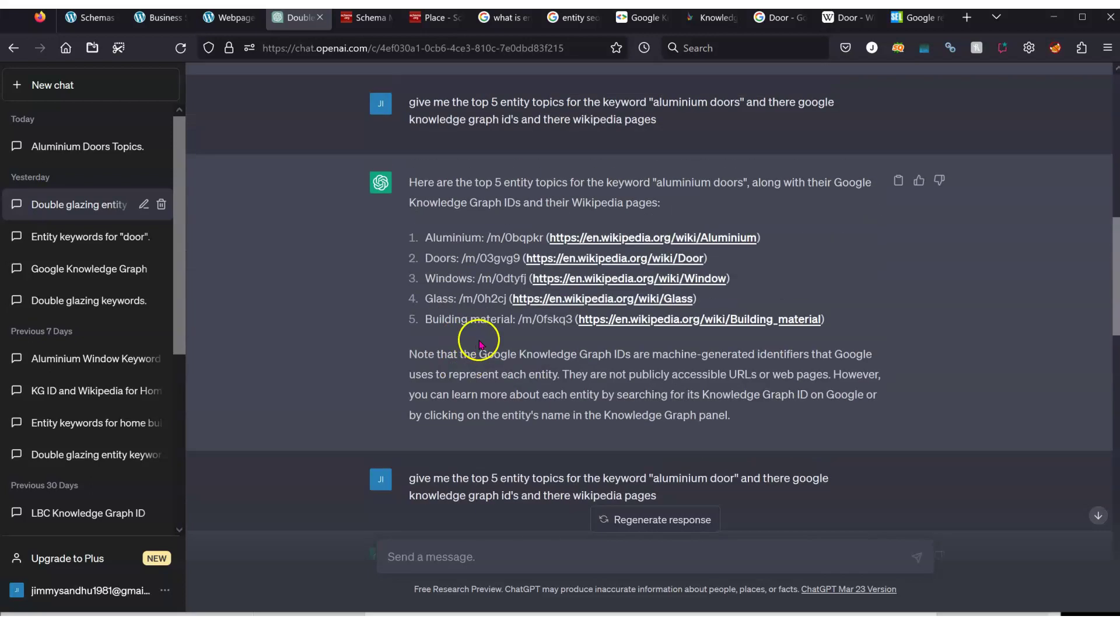
{"action": "scroll", "coordinate": [467, 327], "scroll_direction": "down", "scroll_amount": 2}
{"action": "scroll", "coordinate": [467, 333], "scroll_direction": "up", "scroll_amount": 8}
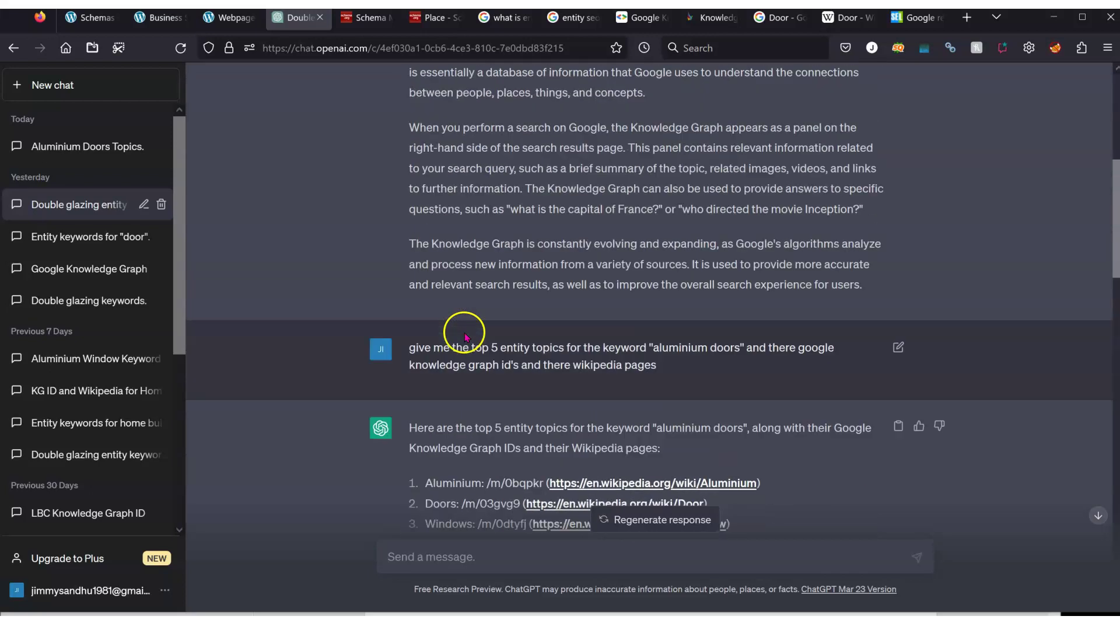
{"action": "scroll", "coordinate": [466, 337], "scroll_direction": "up", "scroll_amount": 2}
{"action": "scroll", "coordinate": [464, 333], "scroll_direction": "down", "scroll_amount": 15}
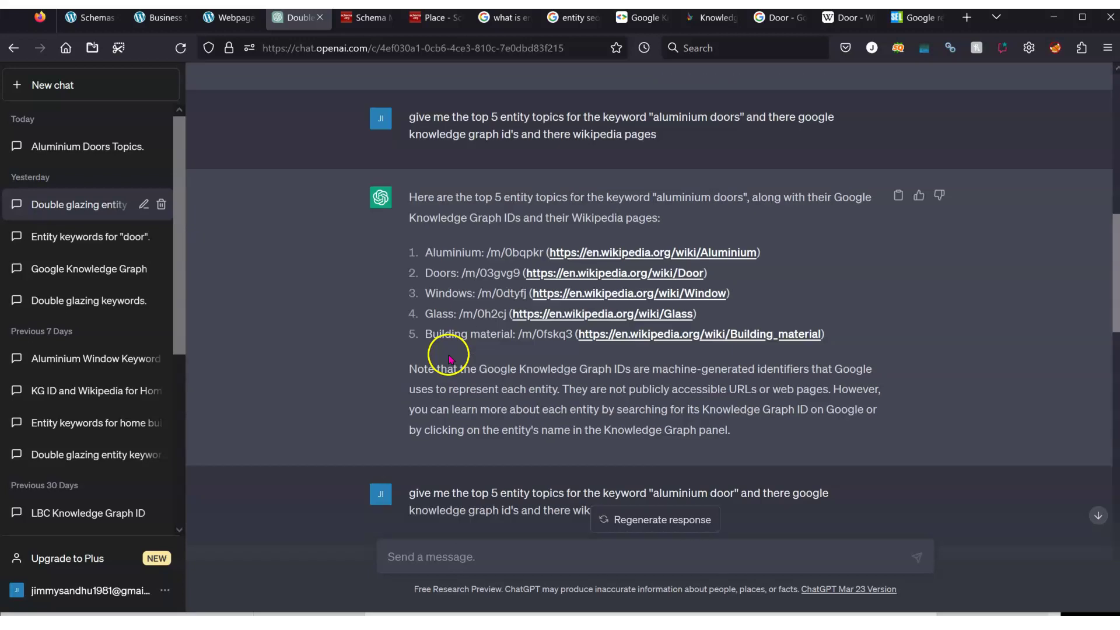
{"action": "left_click_drag", "start_coordinate": [425, 279], "coordinate": [487, 278]}
{"action": "right_click", "coordinate": [487, 278]}
{"action": "left_click", "coordinate": [497, 288]}
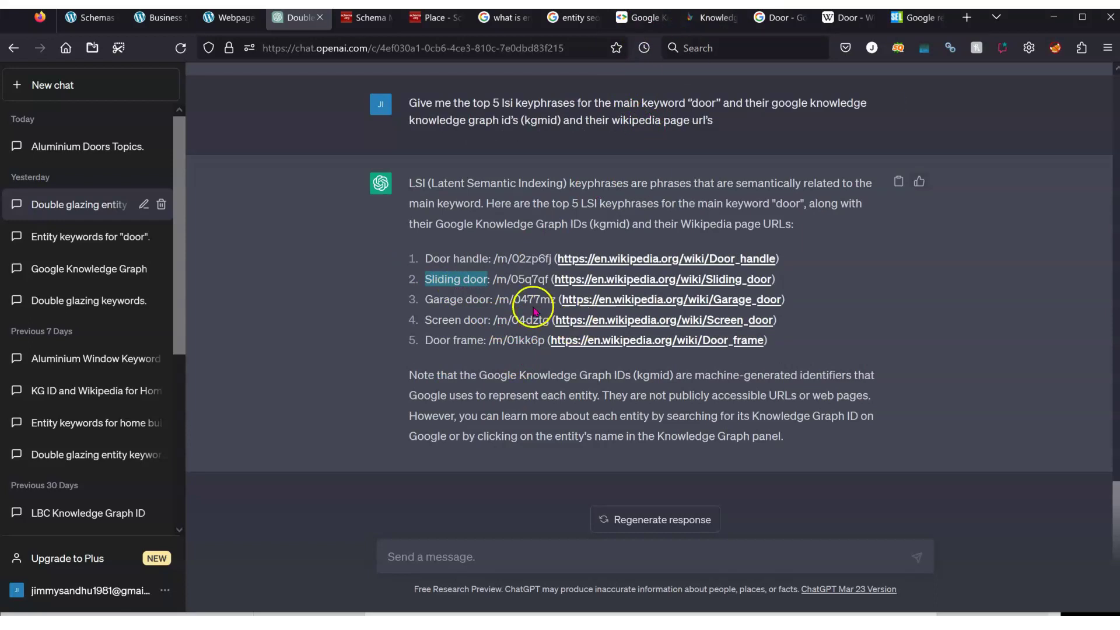
- Search Kalicube's Knowledge Graph Explorer for "Sliding door" in place of "london"
{"action": "left_click", "coordinate": [706, 18]}
{"action": "left_click", "coordinate": [310, 48]}
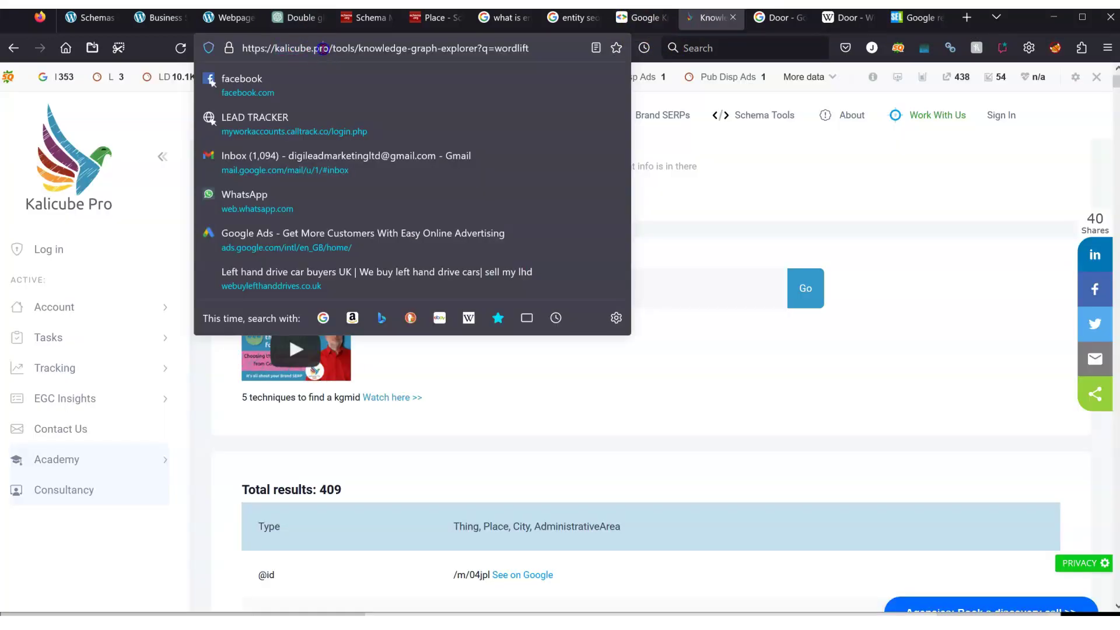
{"action": "left_click_drag", "start_coordinate": [359, 48], "coordinate": [536, 50]}
{"action": "left_click", "coordinate": [537, 370]}
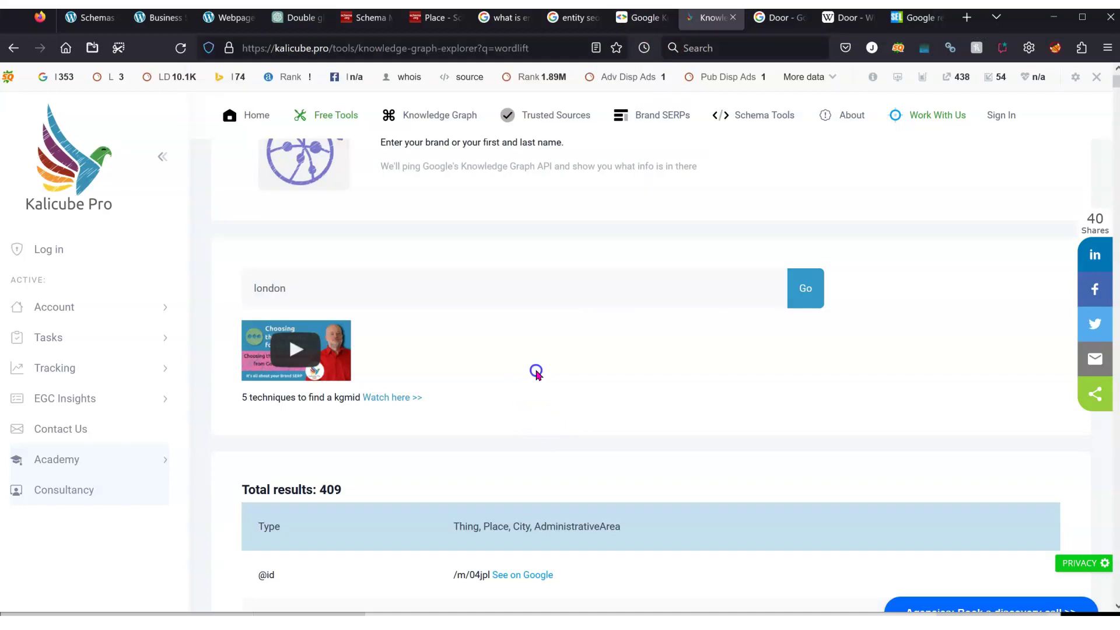
{"action": "left_click", "coordinate": [822, 181]}
{"action": "triple_click", "coordinate": [332, 278]}
{"action": "key", "text": "ctrl+v"}
{"action": "left_click", "coordinate": [815, 299]}
{"action": "scroll", "coordinate": [656, 430], "scroll_direction": "down", "scroll_amount": 3}
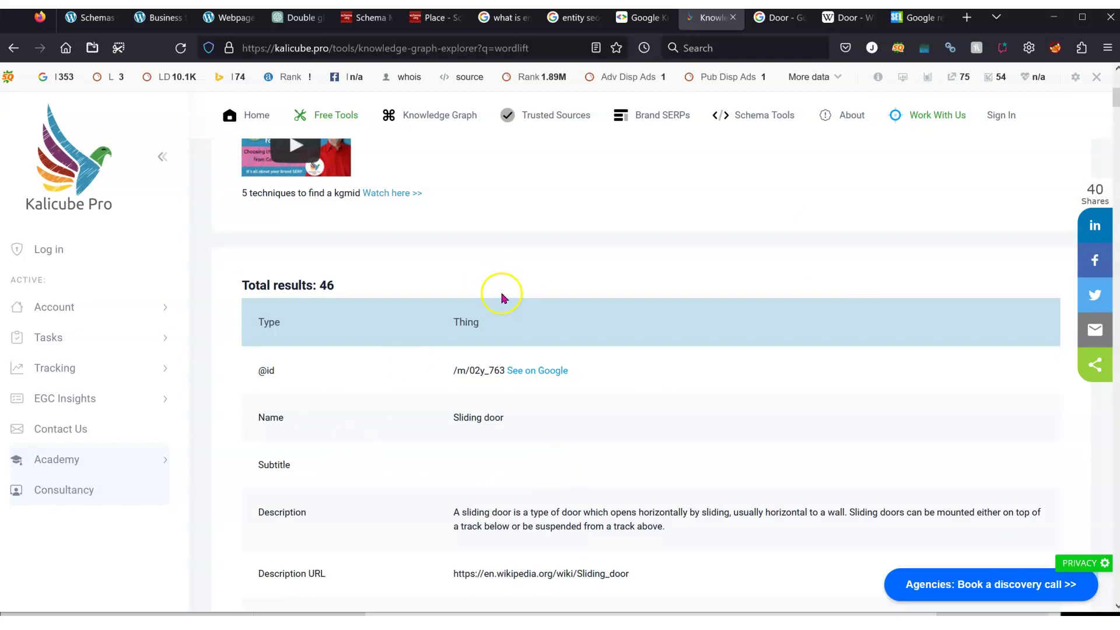
- Check Kalicube's ID for the Sliding door entity against the ID in ChatGPT's LSI list
{"action": "left_click_drag", "start_coordinate": [452, 371], "coordinate": [495, 387]}
{"action": "key", "text": "ctrl+c"}
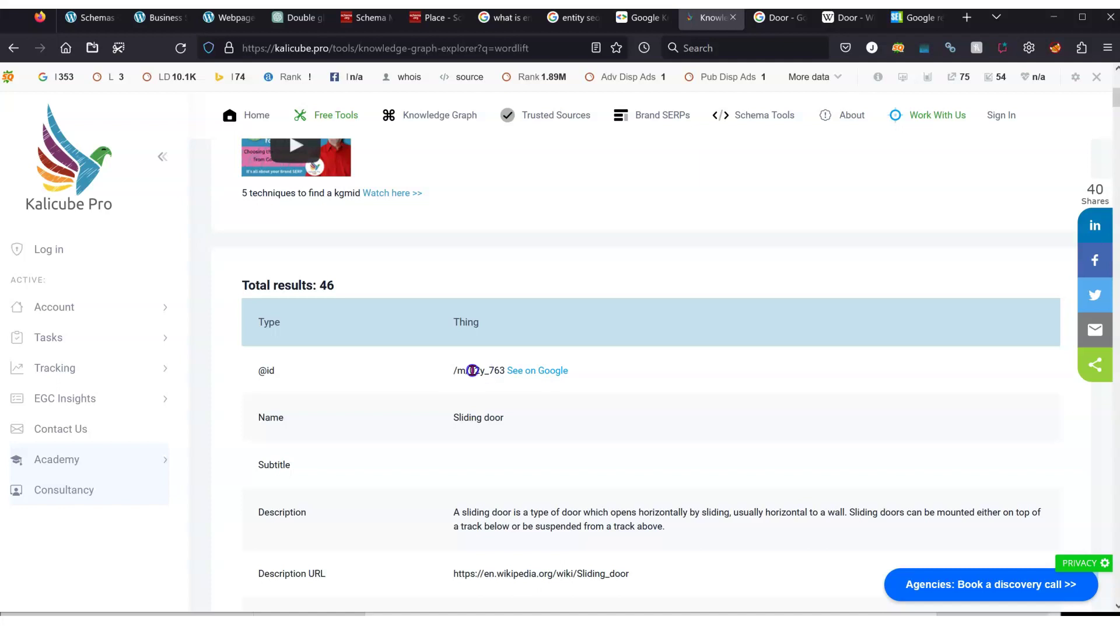
{"action": "key", "text": "ctrl+Tab"}
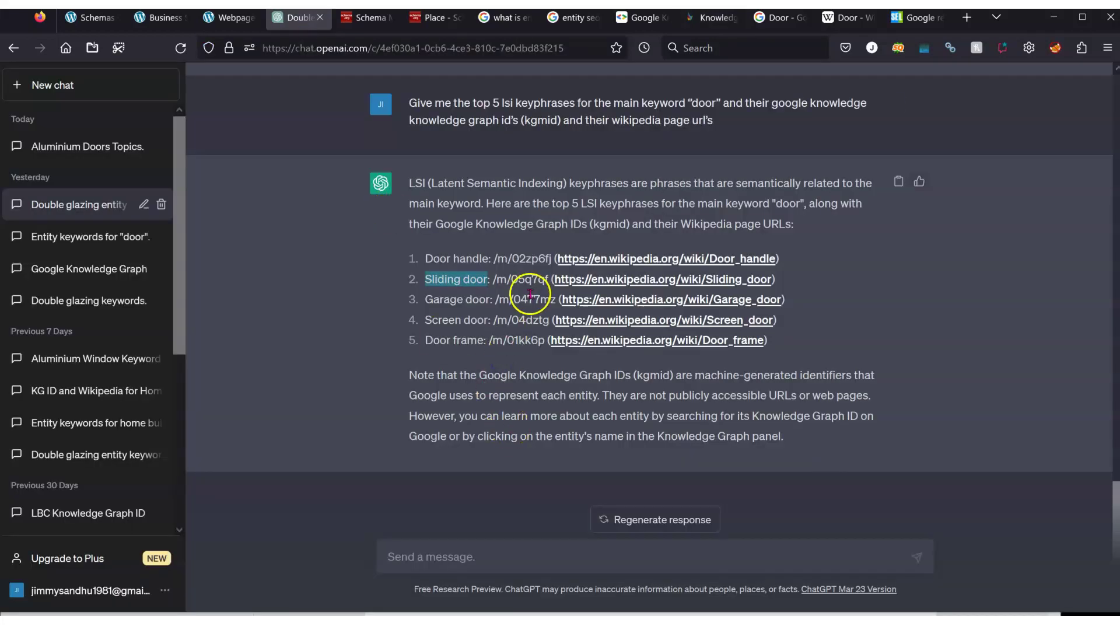
- Add a second mention named "sliding door" to the UpTools webpage schema, using ChatGPT's knowledge graph ID /m/05q7qf
{"action": "left_click_drag", "start_coordinate": [493, 280], "coordinate": [536, 281]}
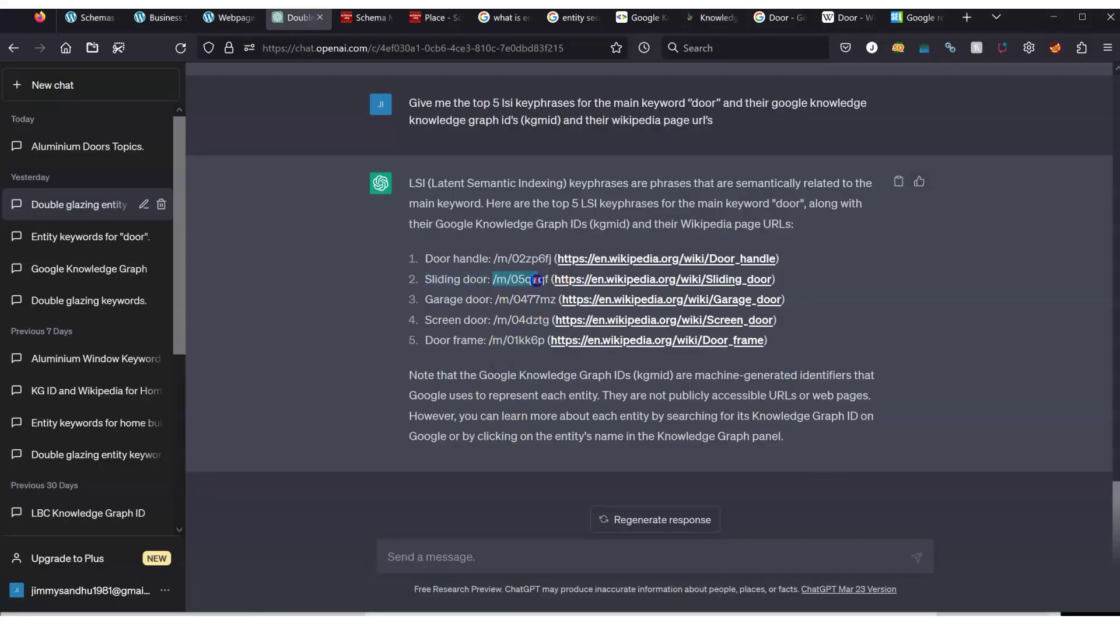
{"action": "left_click", "coordinate": [160, 18]}
{"action": "left_click", "coordinate": [213, 27]}
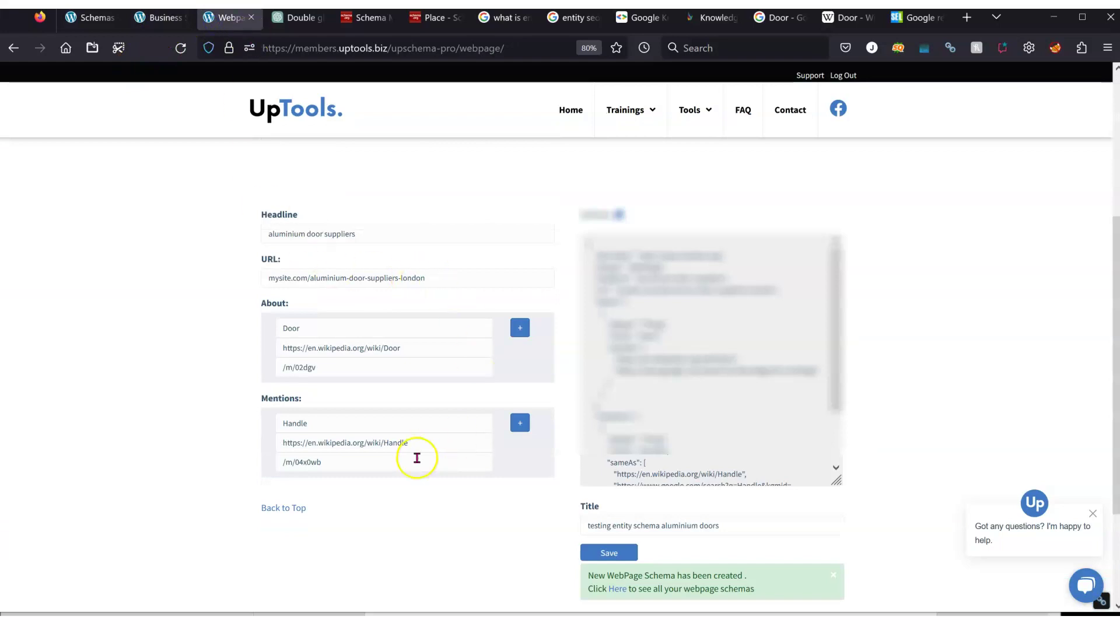
{"action": "left_click", "coordinate": [520, 424]}
{"action": "scroll", "coordinate": [332, 466], "scroll_direction": "down", "scroll_amount": 2}
{"action": "right_click", "coordinate": [331, 451]}
{"action": "left_click", "coordinate": [373, 292]}
{"action": "left_click", "coordinate": [341, 431]}
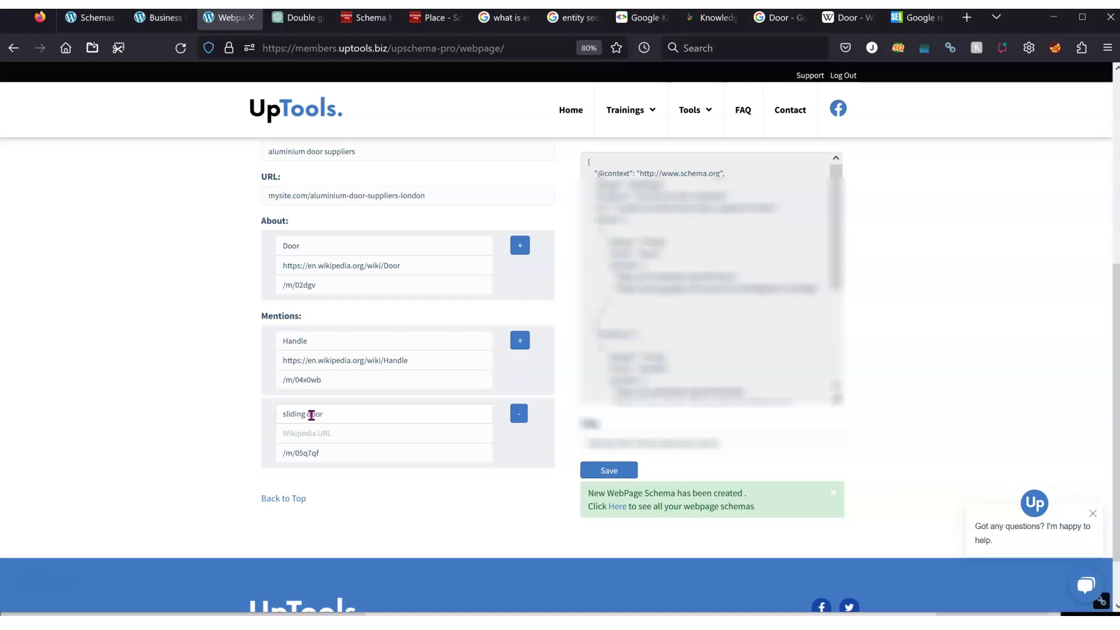
- Copy the Google search URL for the sliding door mention, with kgmid /m/05q7qf, from the generated schema
{"action": "left_click", "coordinate": [338, 458]}
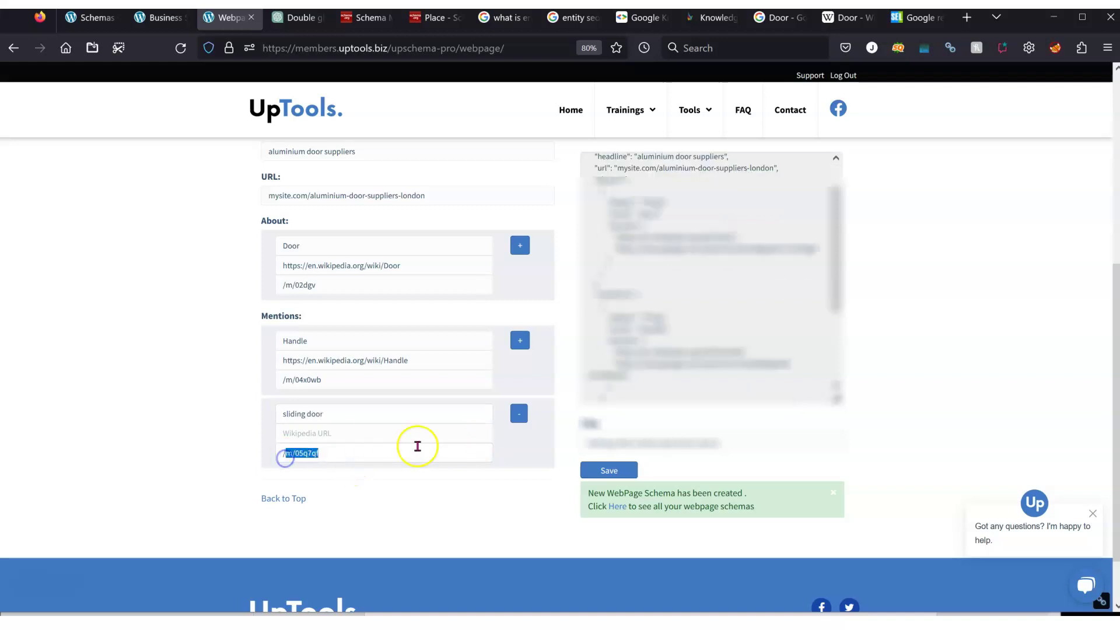
{"action": "left_click", "coordinate": [298, 457]}
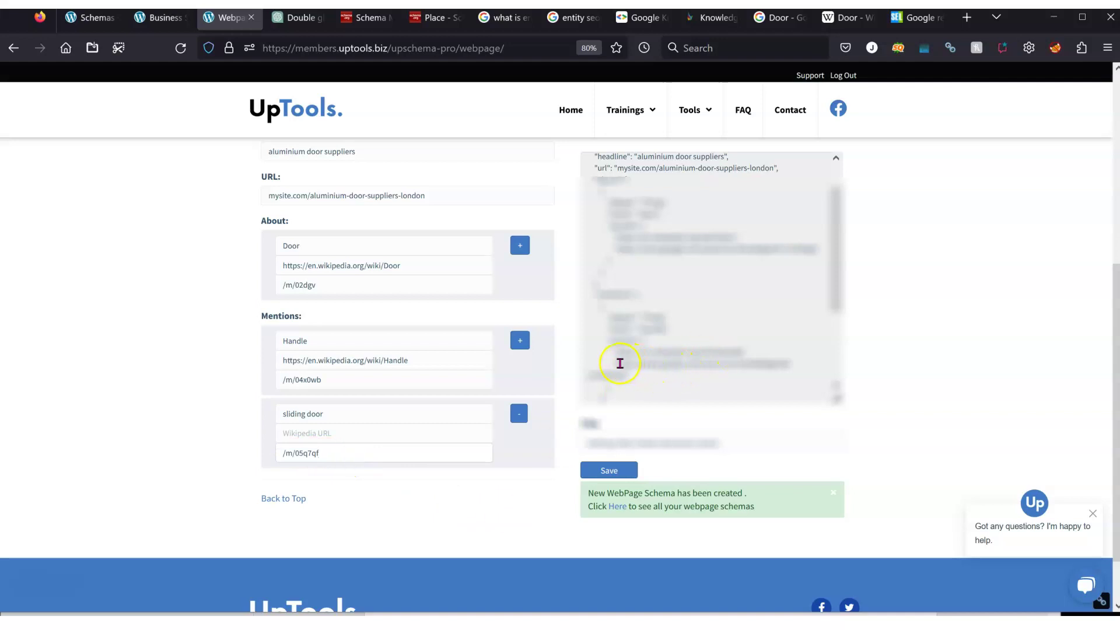
{"action": "mouse_move", "coordinate": [617, 364]}
{"action": "left_mouse_down"}
{"action": "mouse_move", "coordinate": [666, 363]}
{"action": "mouse_move", "coordinate": [620, 337]}
{"action": "mouse_move", "coordinate": [627, 349]}
{"action": "left_mouse_up"}
{"action": "scroll", "coordinate": [687, 356], "scroll_direction": "down", "scroll_amount": 3}
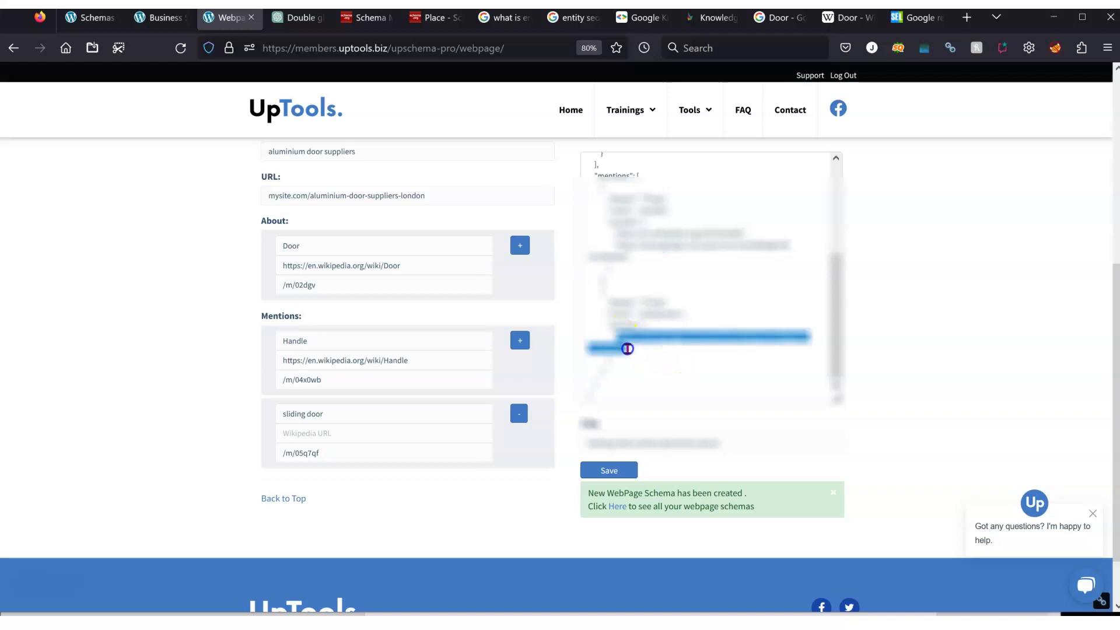
{"action": "right_click", "coordinate": [624, 350]}
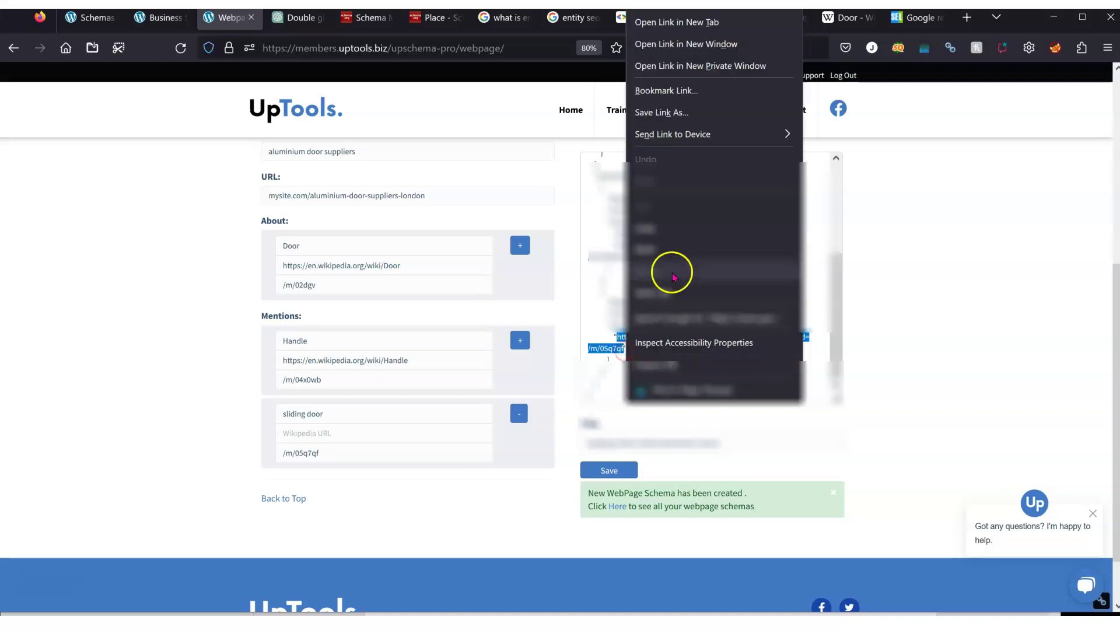
{"action": "left_click", "coordinate": [671, 232]}
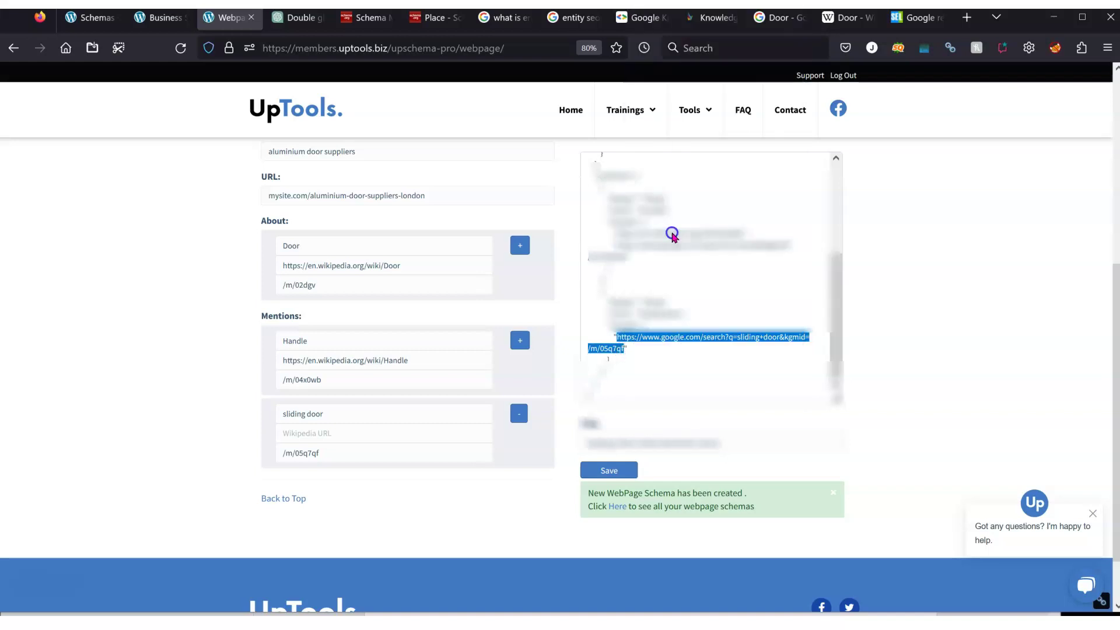
- Open the copied sliding door URL in a new browser tab and inspect the Google results page for a matching entity
{"action": "left_click", "coordinate": [963, 23]}
{"action": "right_click", "coordinate": [432, 48]}
{"action": "left_click", "coordinate": [492, 168]}
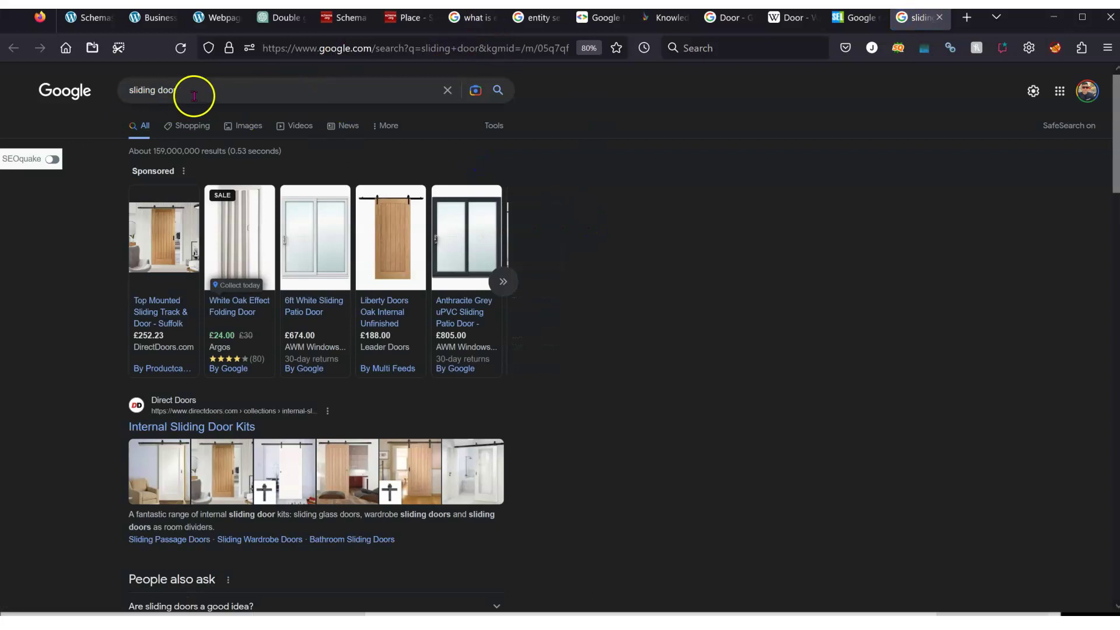
{"action": "scroll", "coordinate": [501, 216], "scroll_direction": "down", "scroll_amount": 10}
{"action": "scroll", "coordinate": [572, 408], "scroll_direction": "down", "scroll_amount": 8}
{"action": "scroll", "coordinate": [577, 292], "scroll_direction": "up", "scroll_amount": 20}
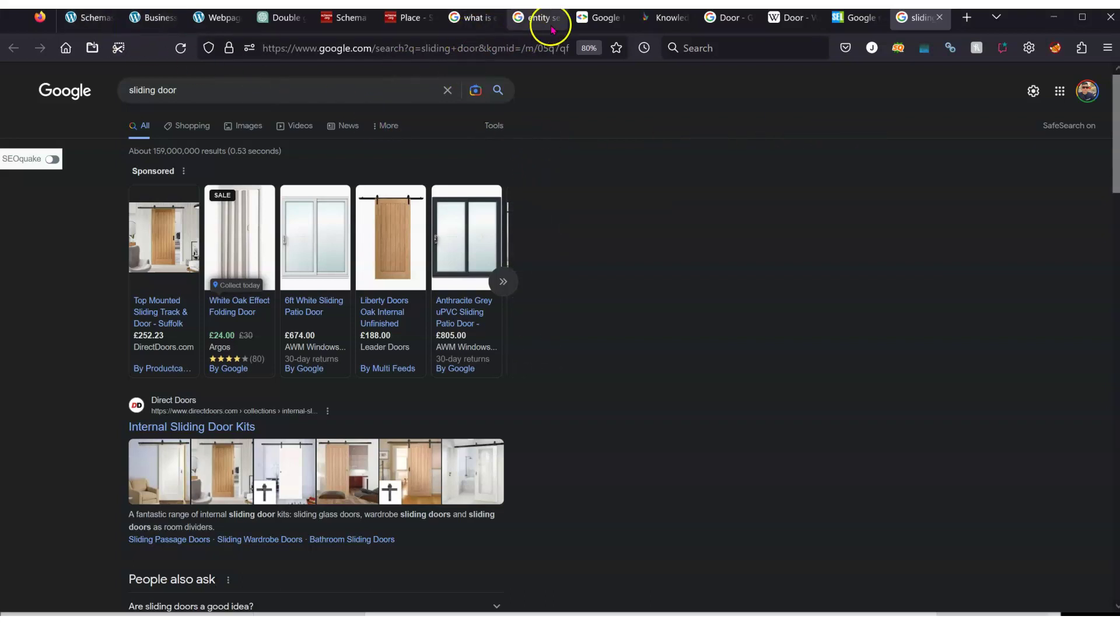
- Replace the kgmid in the sliding door Google search URL with Kalicube's ID /m/02y_763 and load it to check for a matching entity
{"action": "left_click", "coordinate": [601, 18]}
{"action": "left_click", "coordinate": [665, 17]}
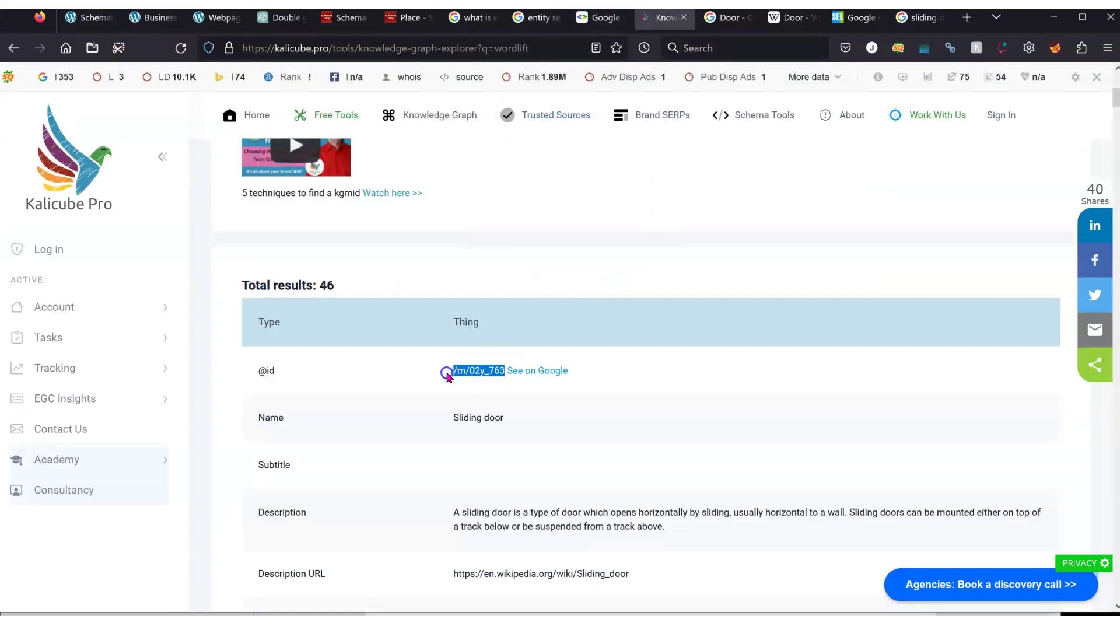
{"action": "key", "text": "ctrl+9"}
{"action": "left_click", "coordinate": [517, 47]}
{"action": "left_click_drag", "start_coordinate": [521, 48], "coordinate": [566, 47]}
{"action": "right_click", "coordinate": [546, 48]}
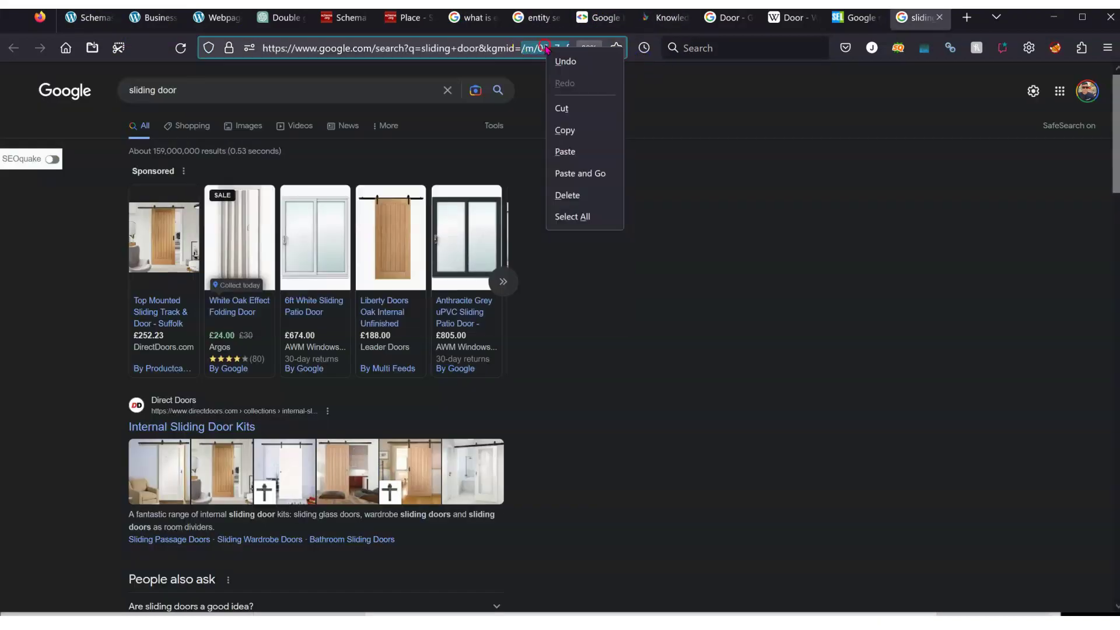
{"action": "left_click", "coordinate": [580, 173]}
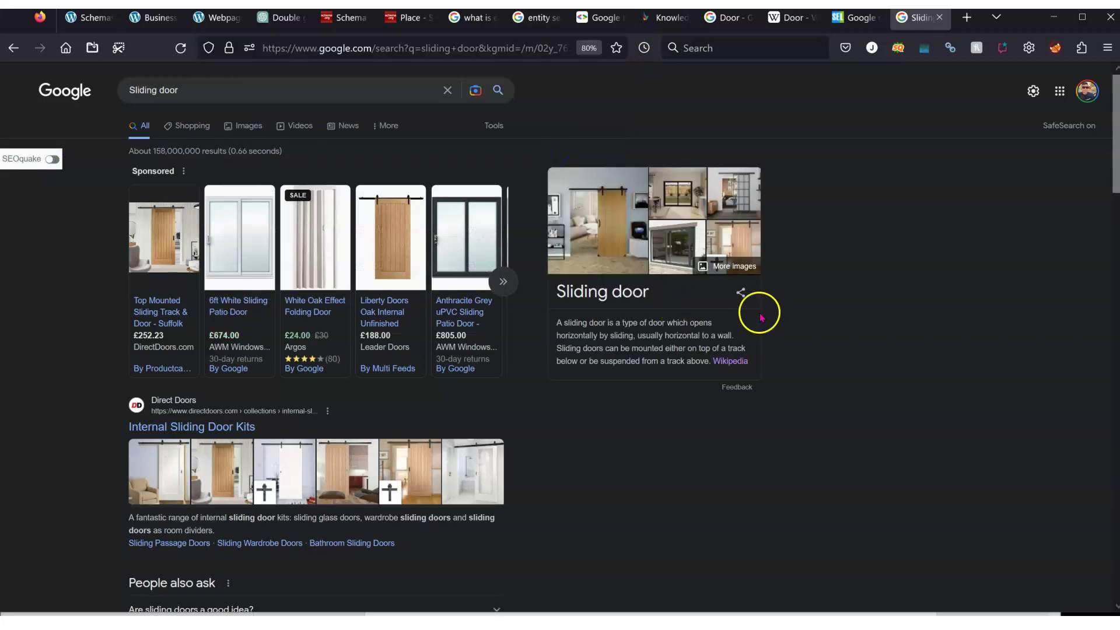
- Open the Sliding door Wikipedia page linked in ChatGPT's LSI list and copy its URL for the UpTools webpage schema
{"action": "left_click", "coordinate": [281, 17]}
{"action": "left_click", "coordinate": [90, 17]}
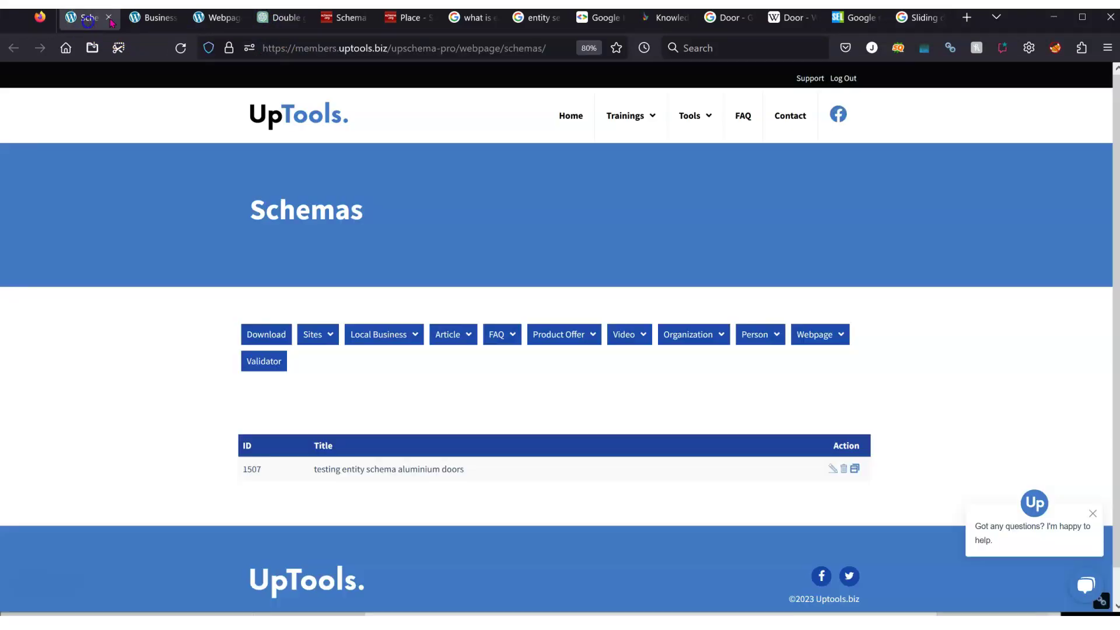
{"action": "left_click", "coordinate": [150, 19]}
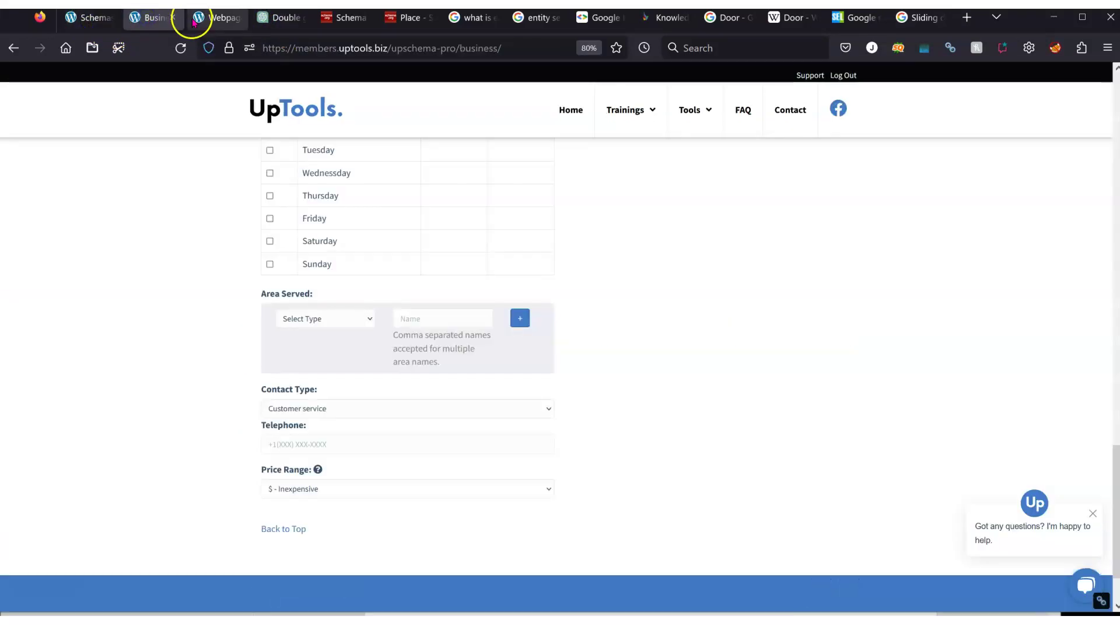
{"action": "left_click", "coordinate": [197, 19]}
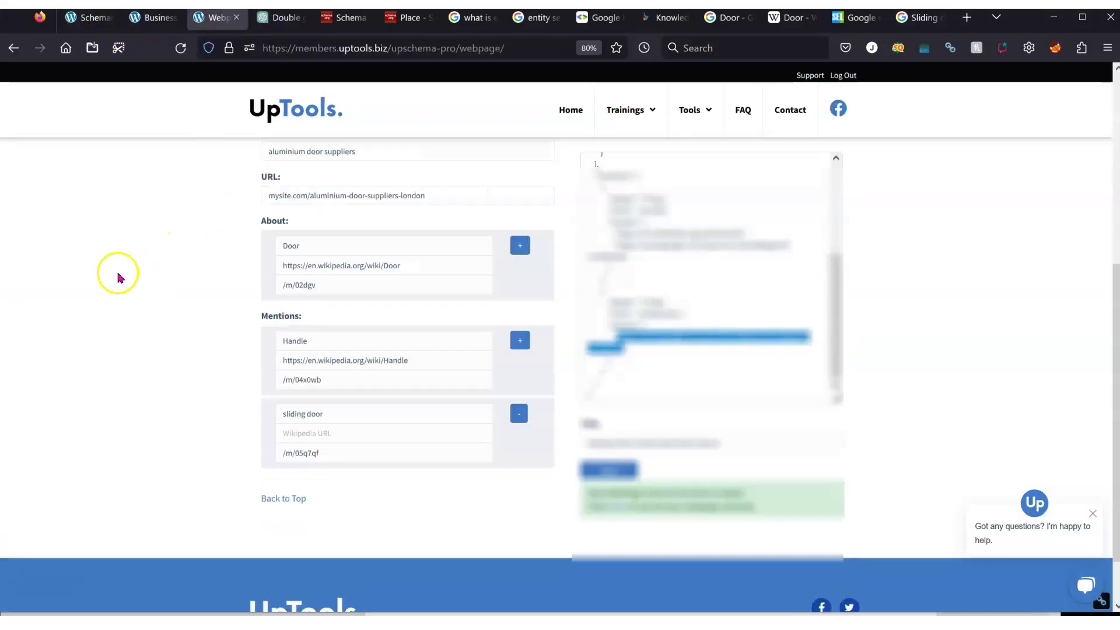
{"action": "scroll", "coordinate": [117, 272], "scroll_direction": "up", "scroll_amount": 4}
{"action": "scroll", "coordinate": [117, 272], "scroll_direction": "down", "scroll_amount": 3}
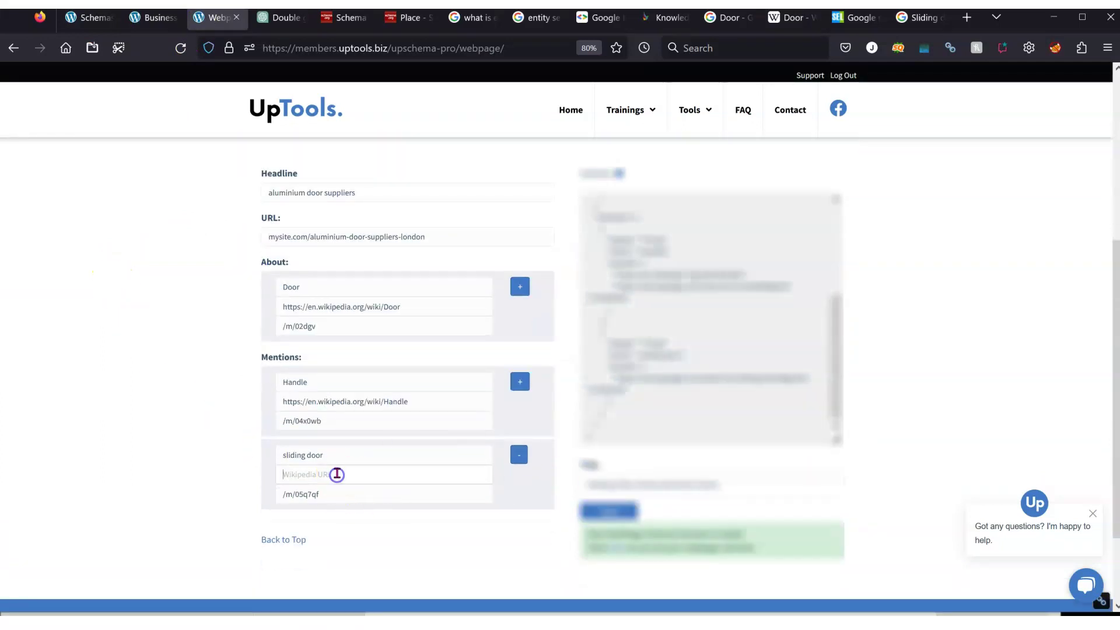
{"action": "left_click", "coordinate": [274, 19]}
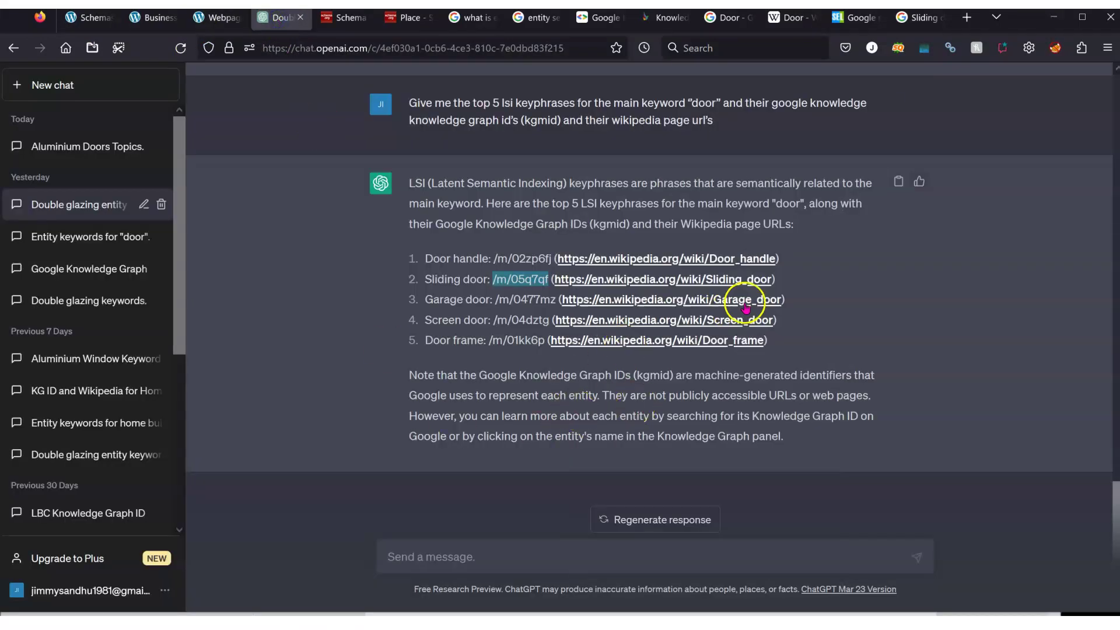
{"action": "left_click", "coordinate": [654, 281]}
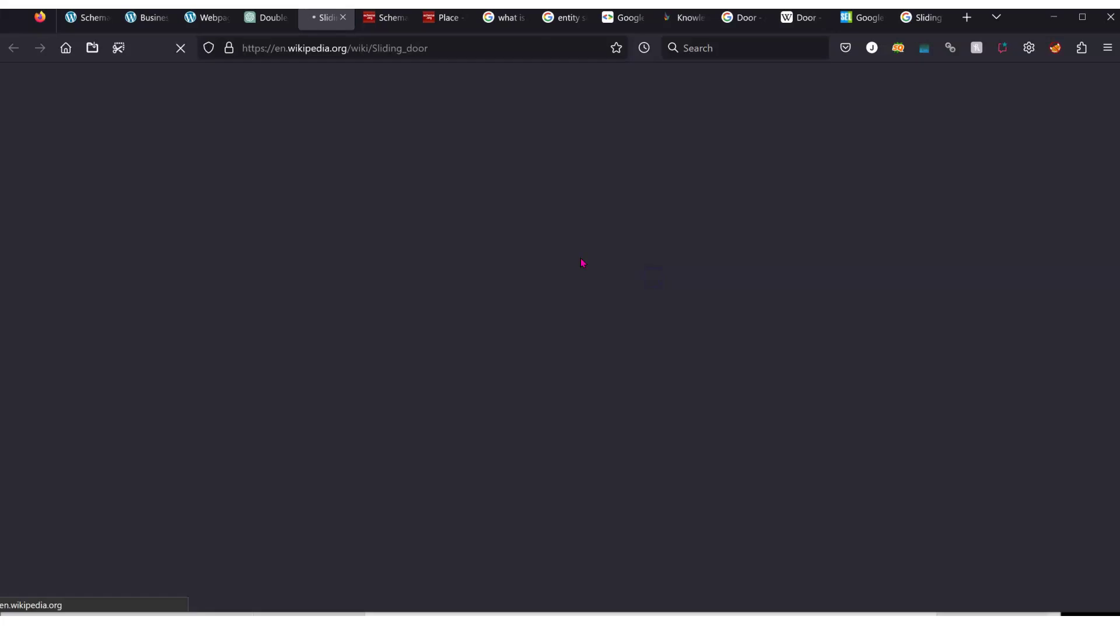
{"action": "left_click", "coordinate": [455, 48]}
{"action": "right_click", "coordinate": [457, 49]}
{"action": "left_click", "coordinate": [476, 134]}
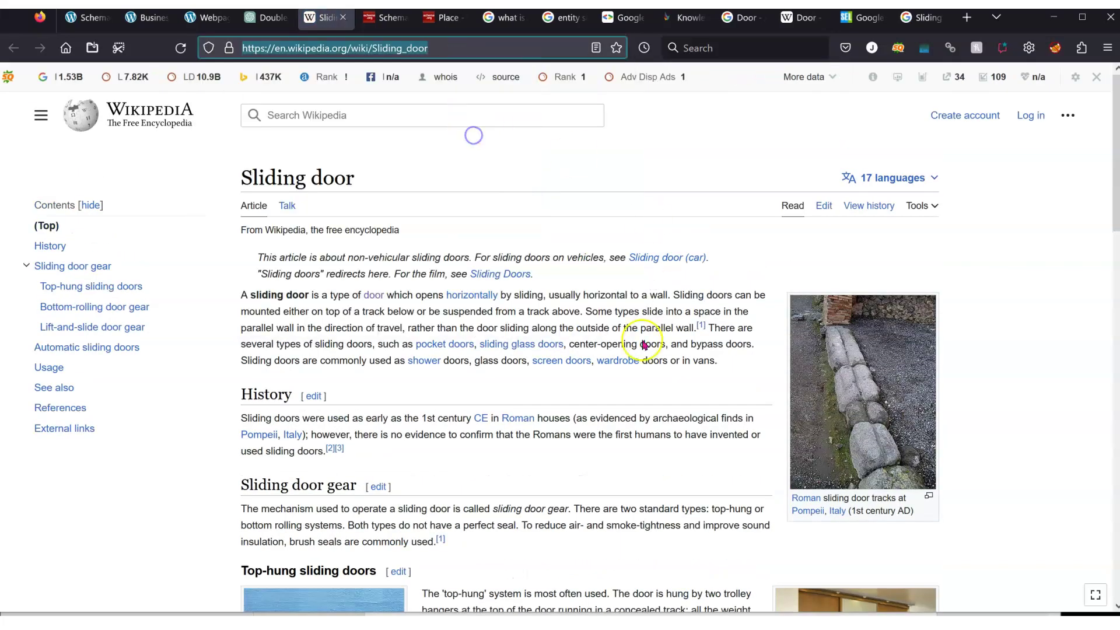
{"action": "left_click", "coordinate": [191, 23]}
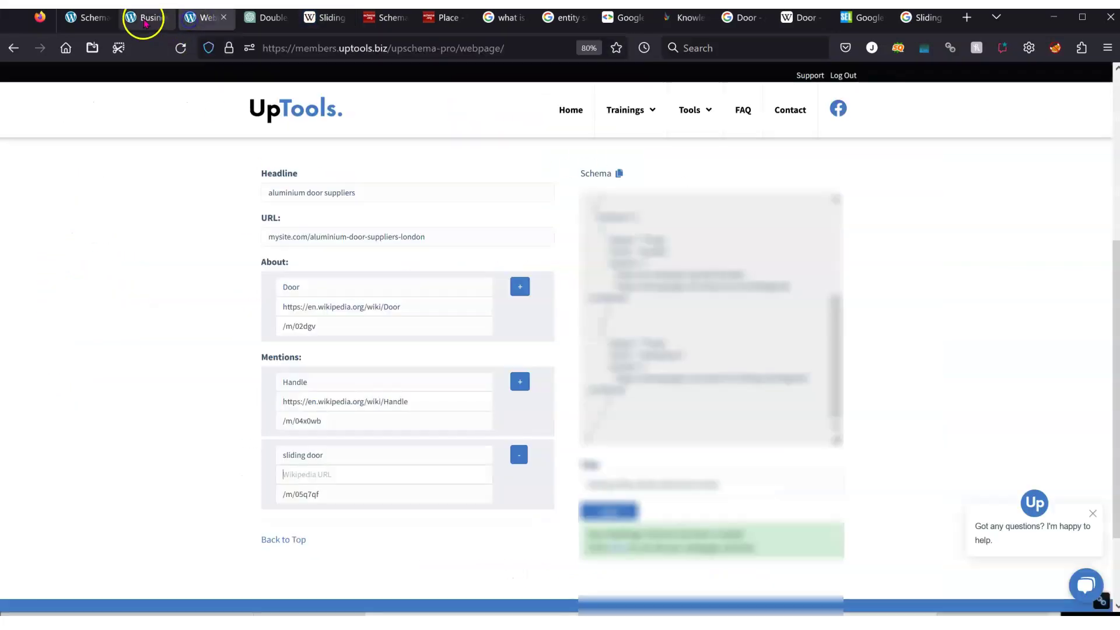
{"action": "right_click", "coordinate": [348, 479]}
{"action": "left_click", "coordinate": [402, 323]}
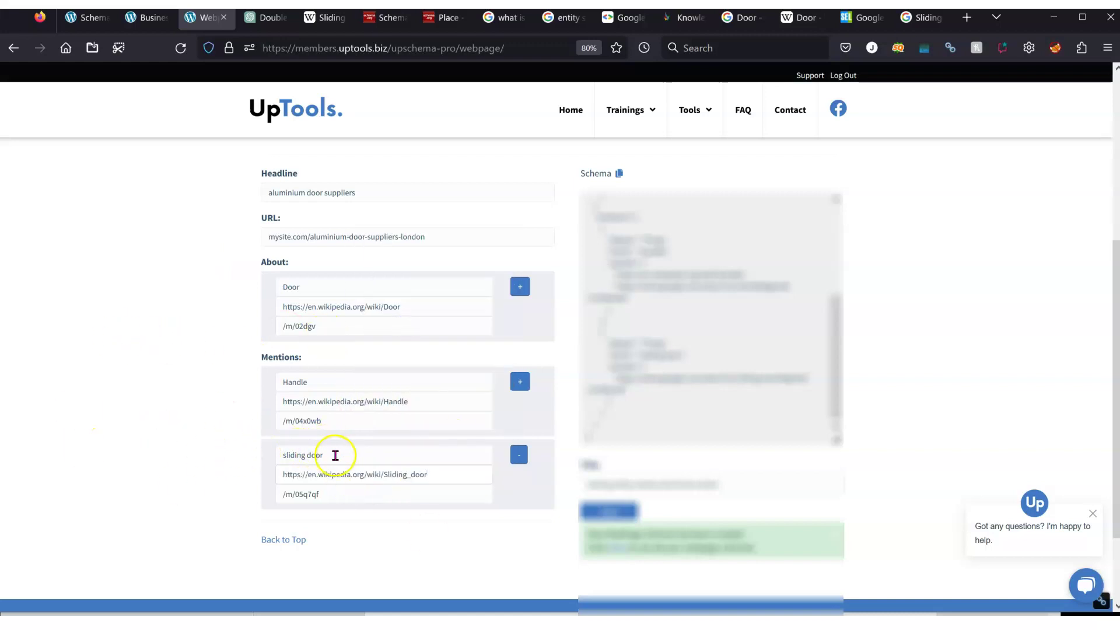
- Review how the Handle and sliding door mentions relate to the phrase "aluminium door" in the webpage headline
{"action": "double_click", "coordinate": [288, 454]}
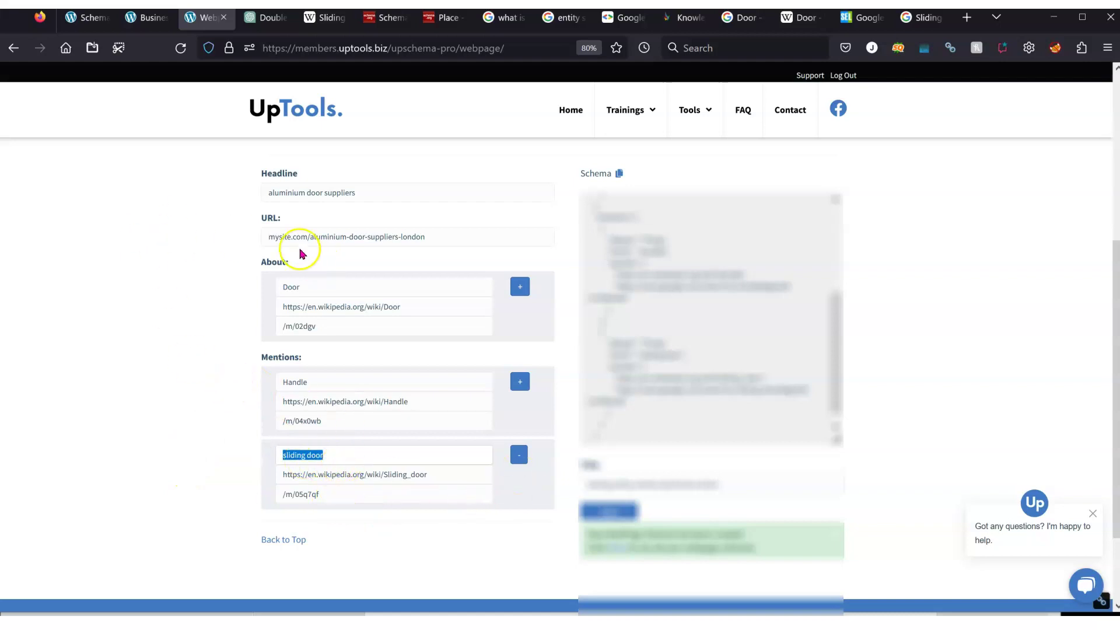
{"action": "left_click_drag", "start_coordinate": [358, 191], "coordinate": [239, 193]}
{"action": "left_click", "coordinate": [315, 190]}
{"action": "left_click_drag", "start_coordinate": [322, 191], "coordinate": [245, 193]}
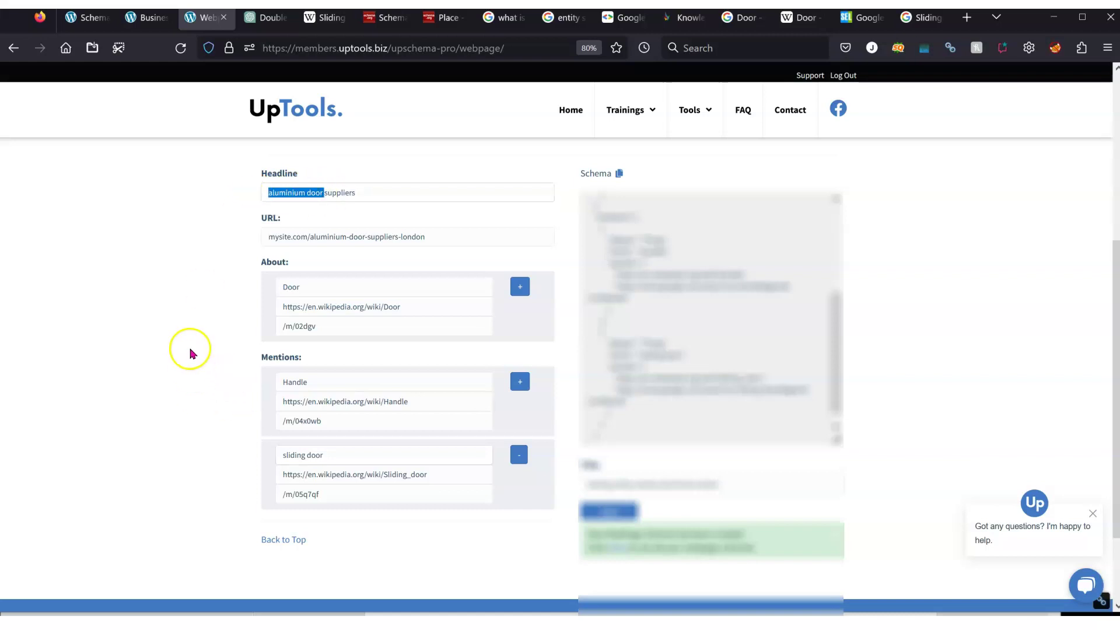
{"action": "double_click", "coordinate": [318, 380]}
{"action": "scroll", "coordinate": [341, 330], "scroll_direction": "down", "scroll_amount": 1}
{"action": "left_click", "coordinate": [340, 334]}
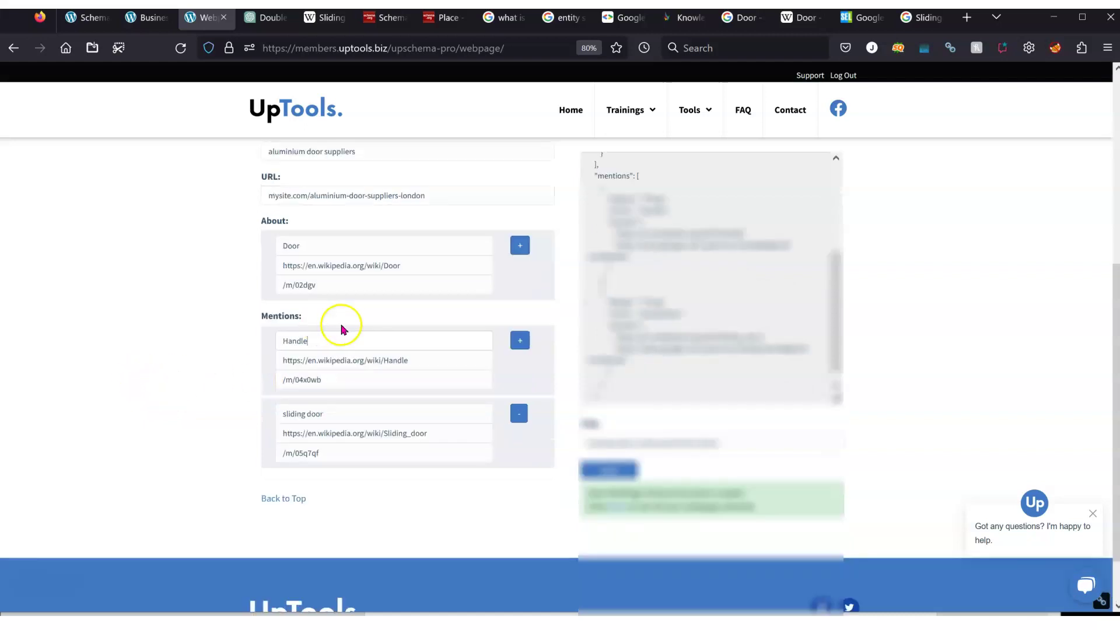
{"action": "left_click", "coordinate": [239, 362]}
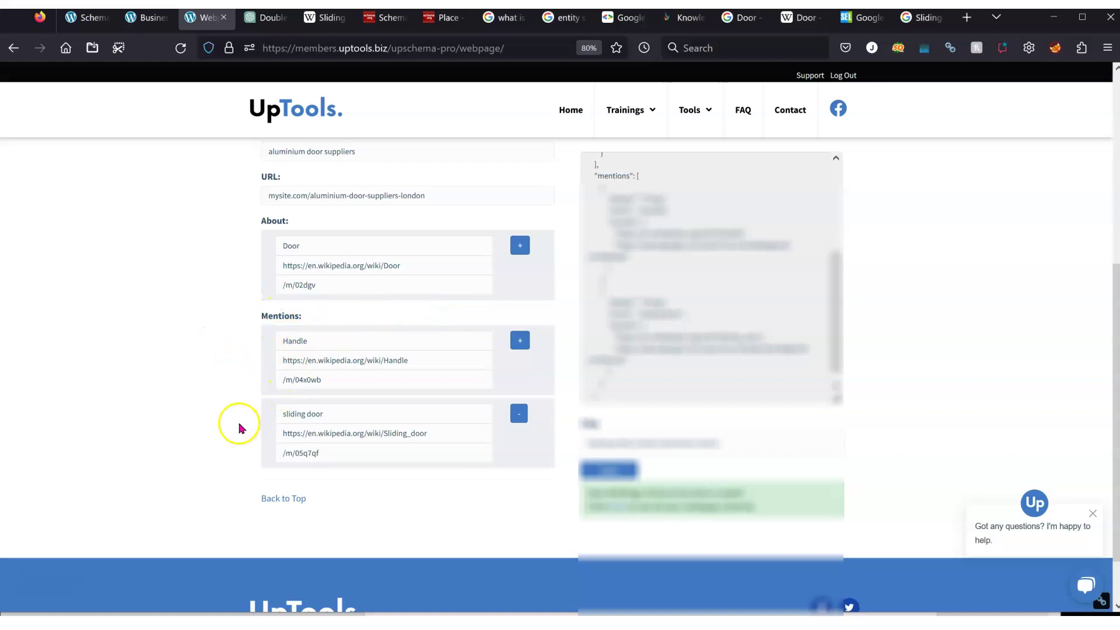
{"action": "left_click_drag", "start_coordinate": [324, 414], "coordinate": [274, 412]}
{"action": "left_click", "coordinate": [220, 416]}
{"action": "left_click_drag", "start_coordinate": [324, 151], "coordinate": [243, 150]}
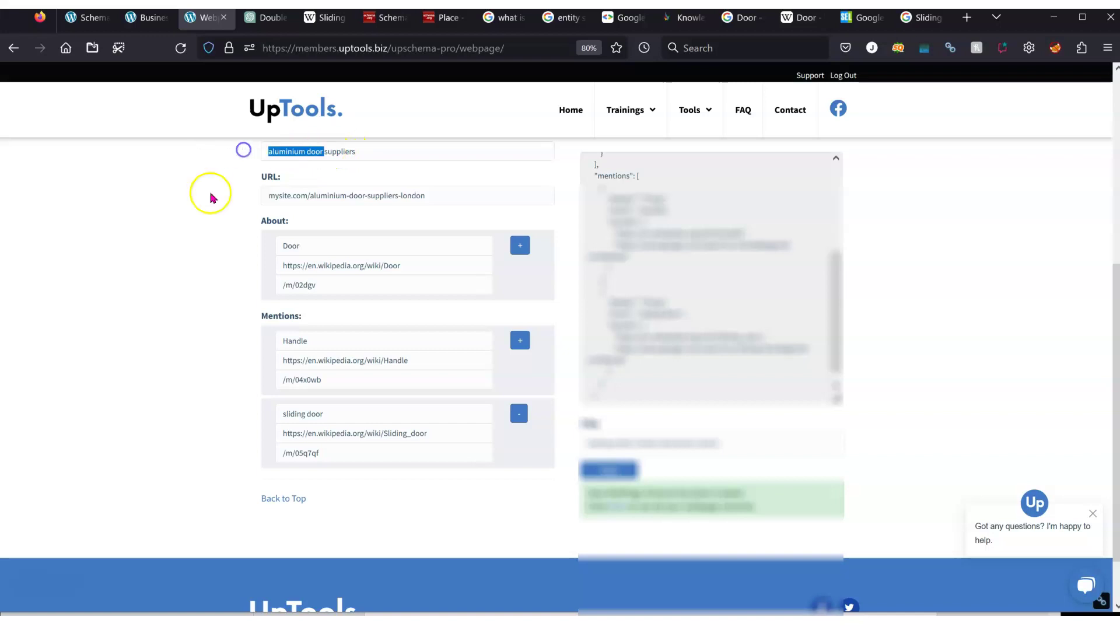
{"action": "triple_click", "coordinate": [322, 417]}
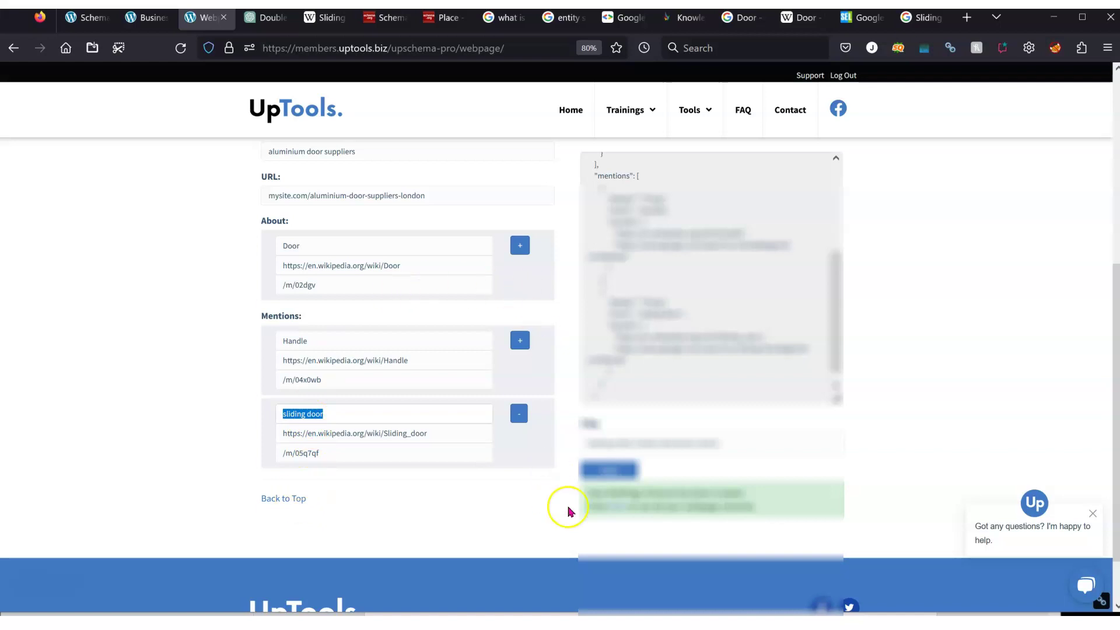
- Examine the sliding door mention's Wikipedia URL and the mentions section of the generated schema
{"action": "left_click", "coordinate": [364, 433]}
{"action": "triple_click", "coordinate": [363, 432]}
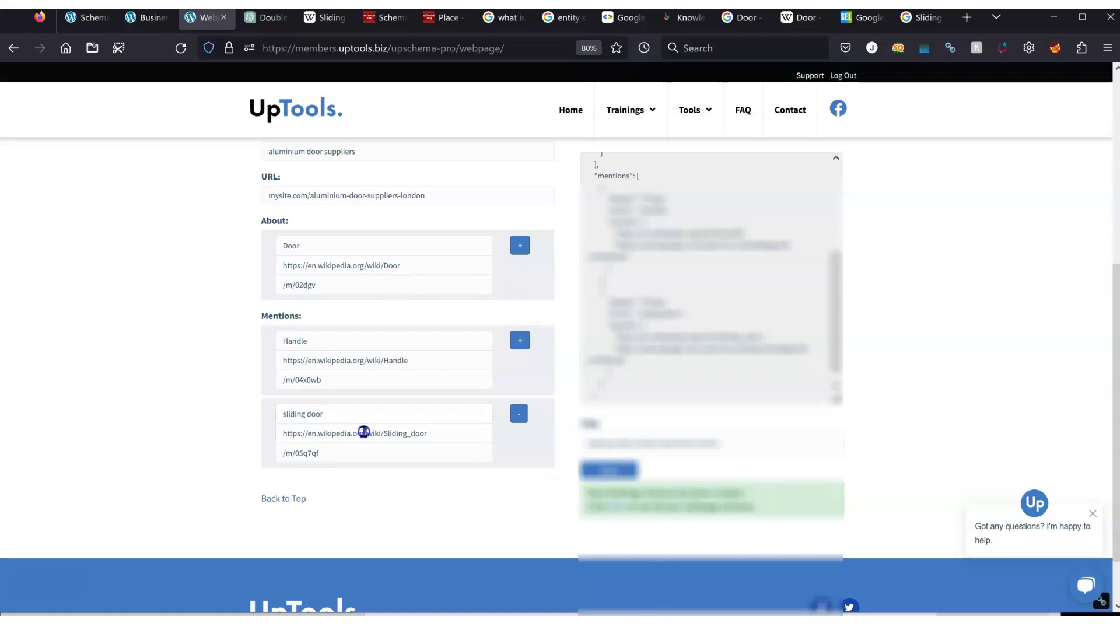
{"action": "double_click", "coordinate": [363, 433]}
{"action": "scroll", "coordinate": [706, 329], "scroll_direction": "down", "scroll_amount": 1}
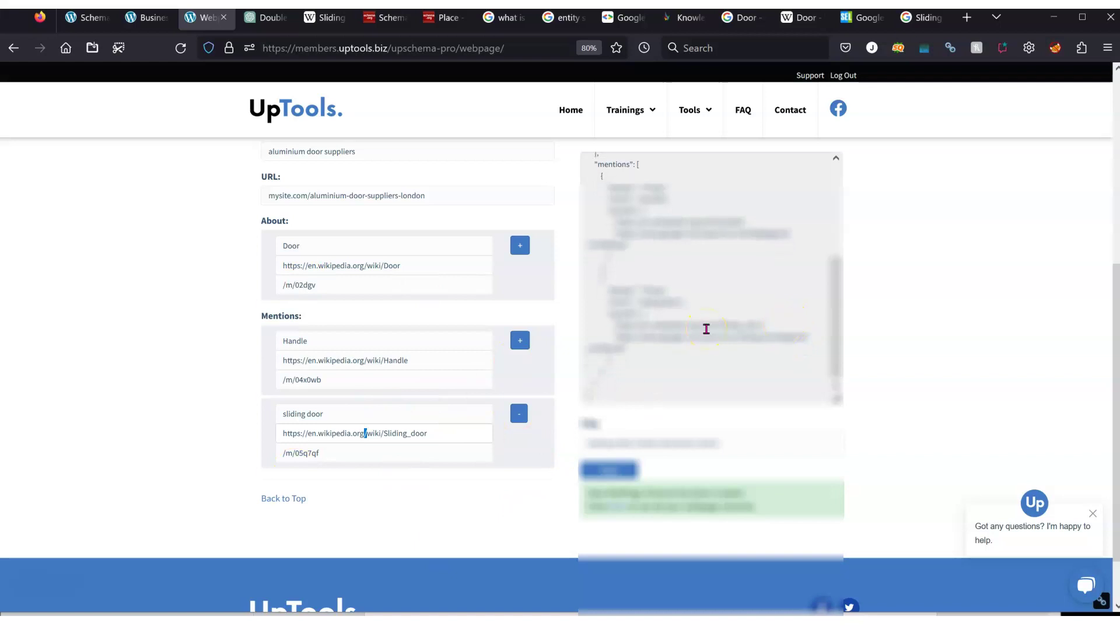